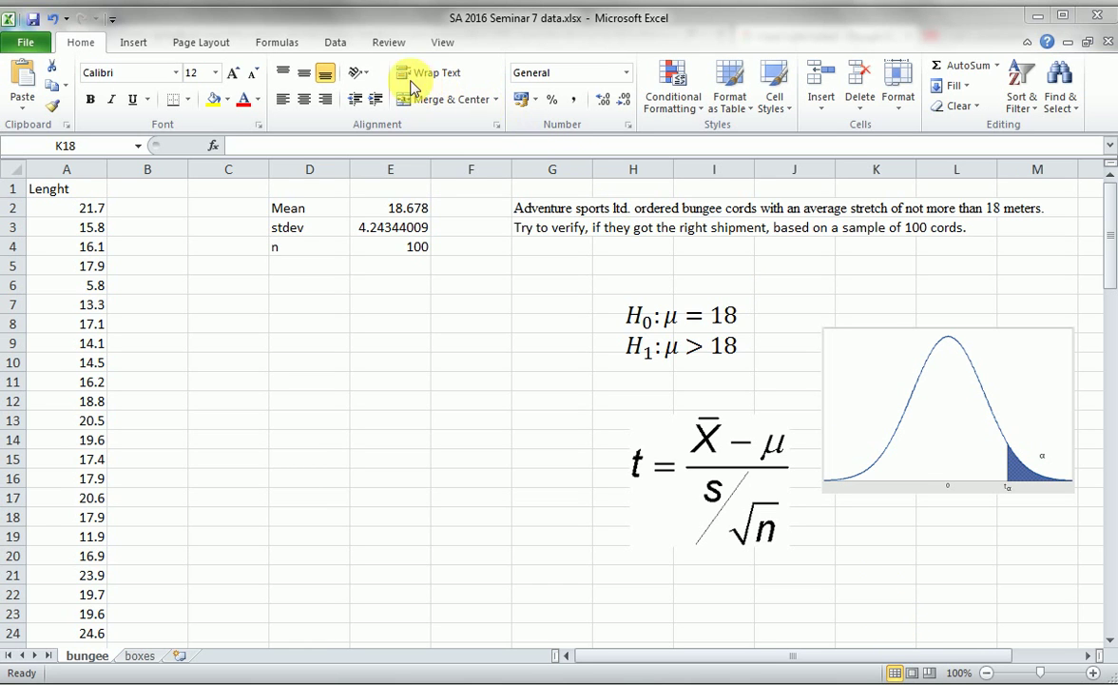
# Step: Check in the Excel add-ins list that the Analysis ToolPak is enabled, and confirm the add-in selection
pyautogui.click(340, 48)
pyautogui.click(337, 43)
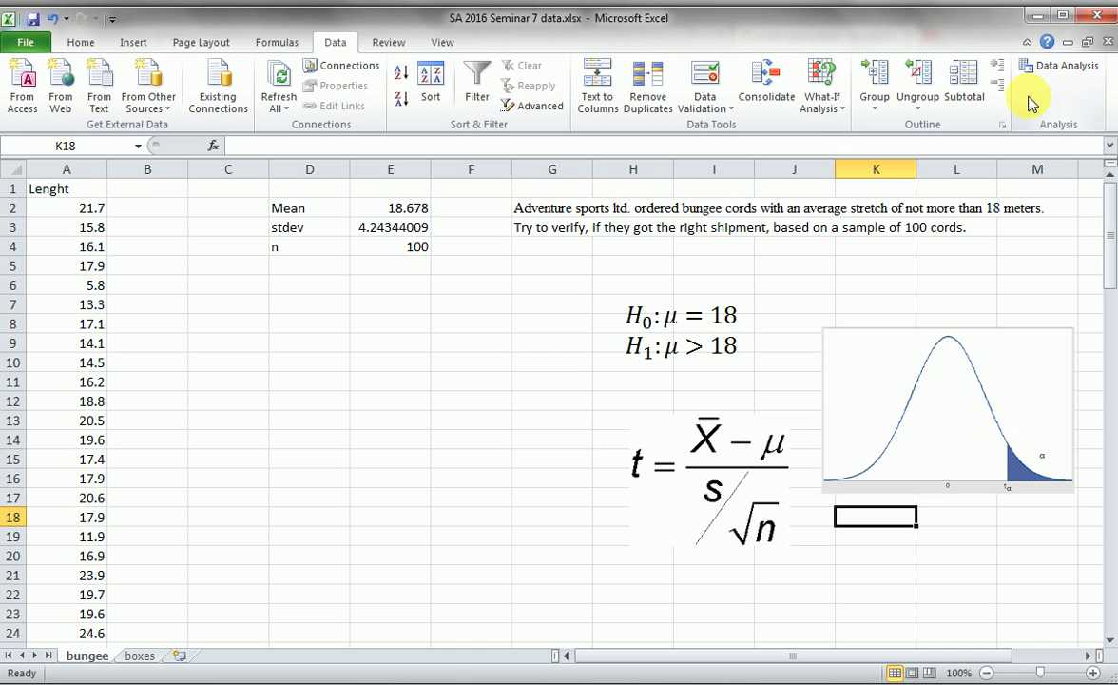
pyautogui.click(113, 19)
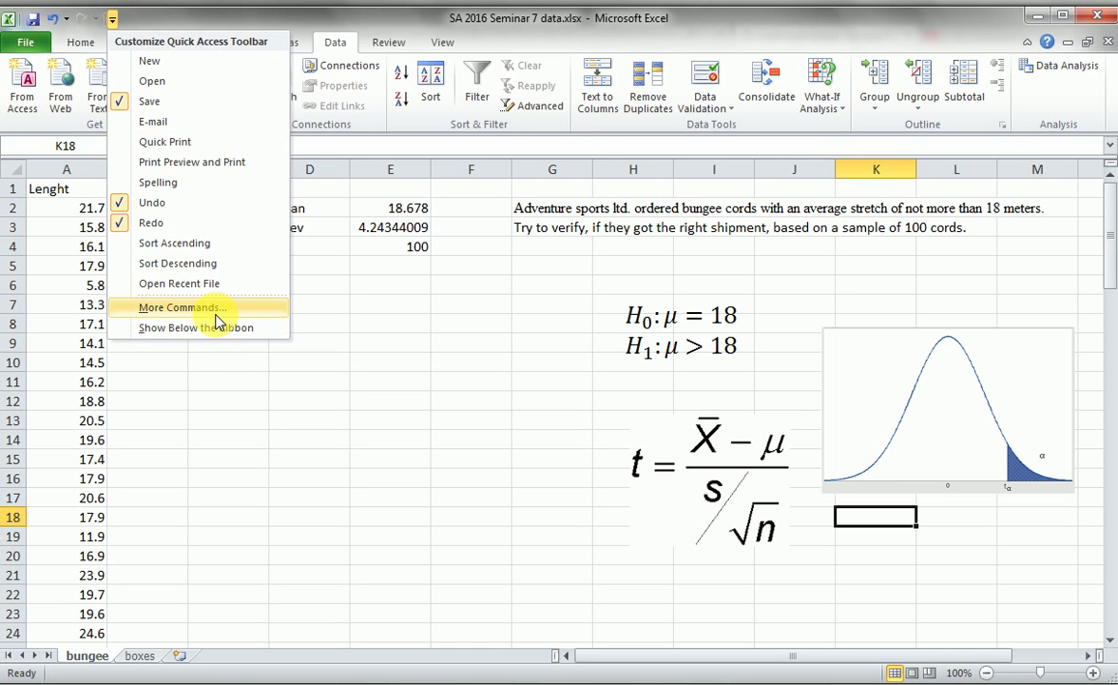
pyautogui.click(180, 307)
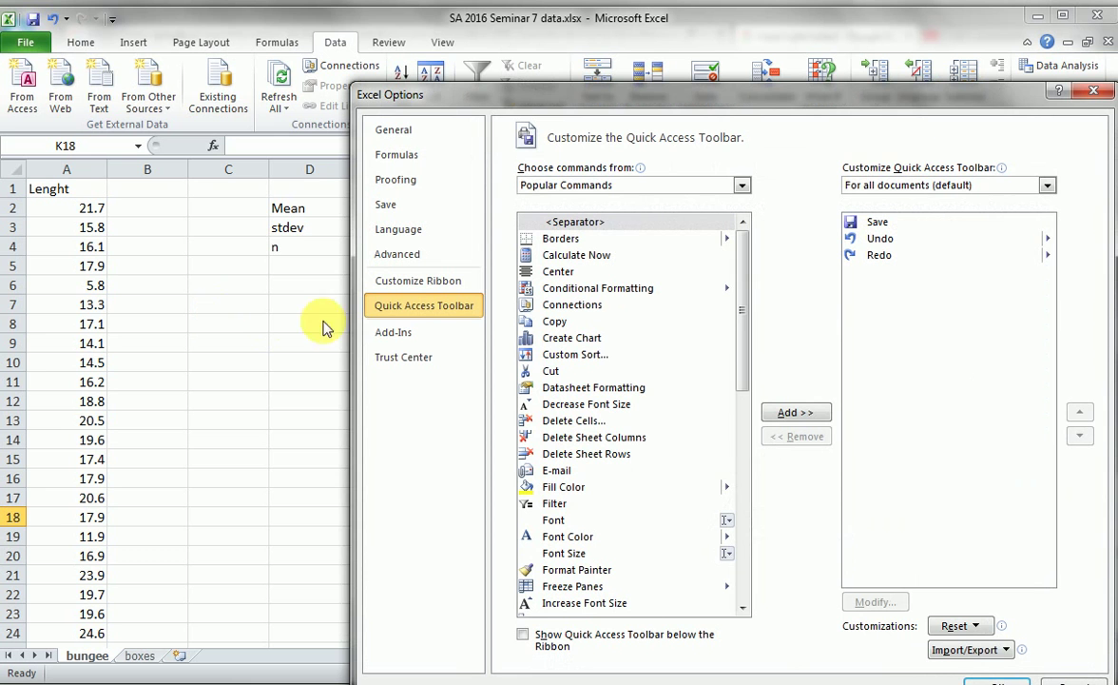
pyautogui.click(396, 334)
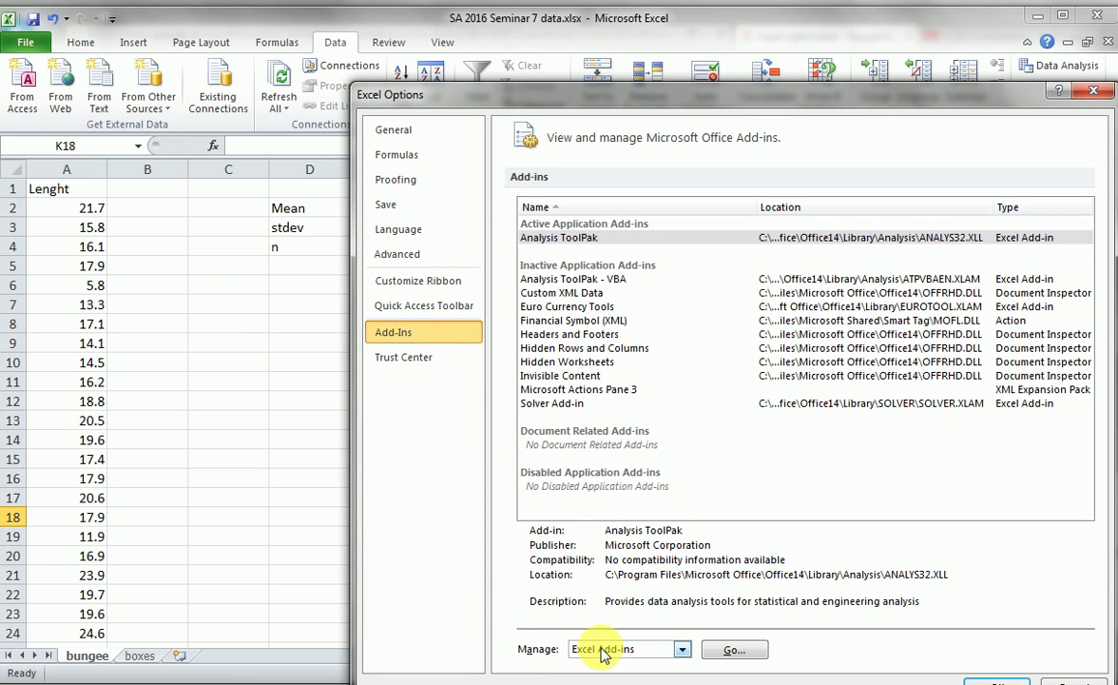
pyautogui.click(753, 653)
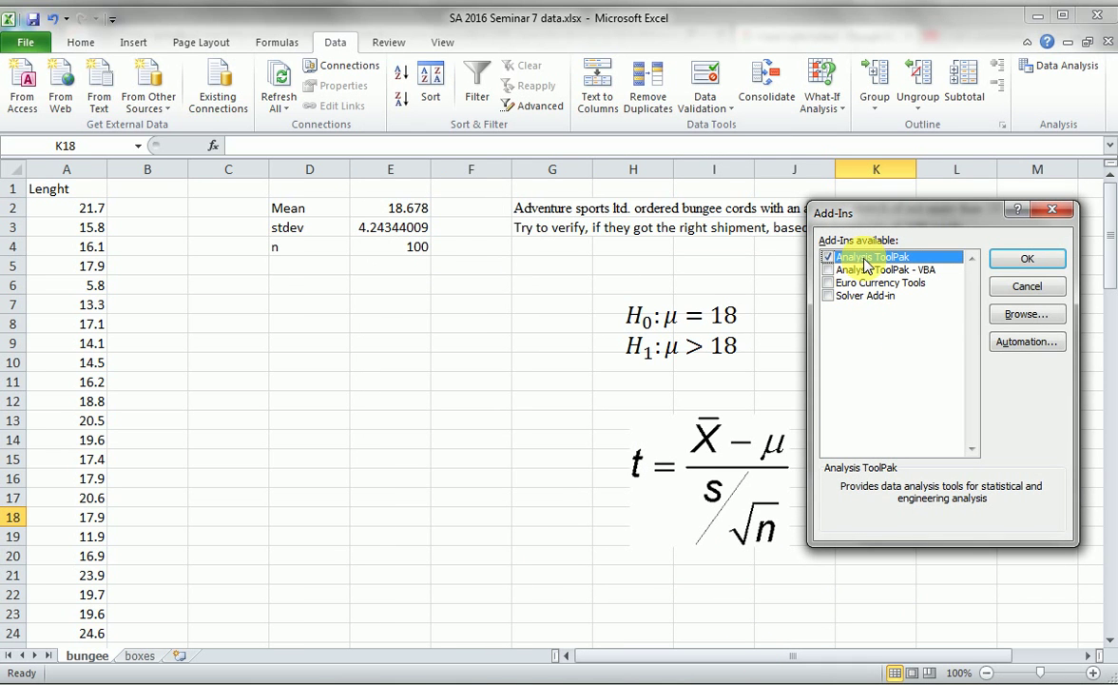
pyautogui.click(1027, 260)
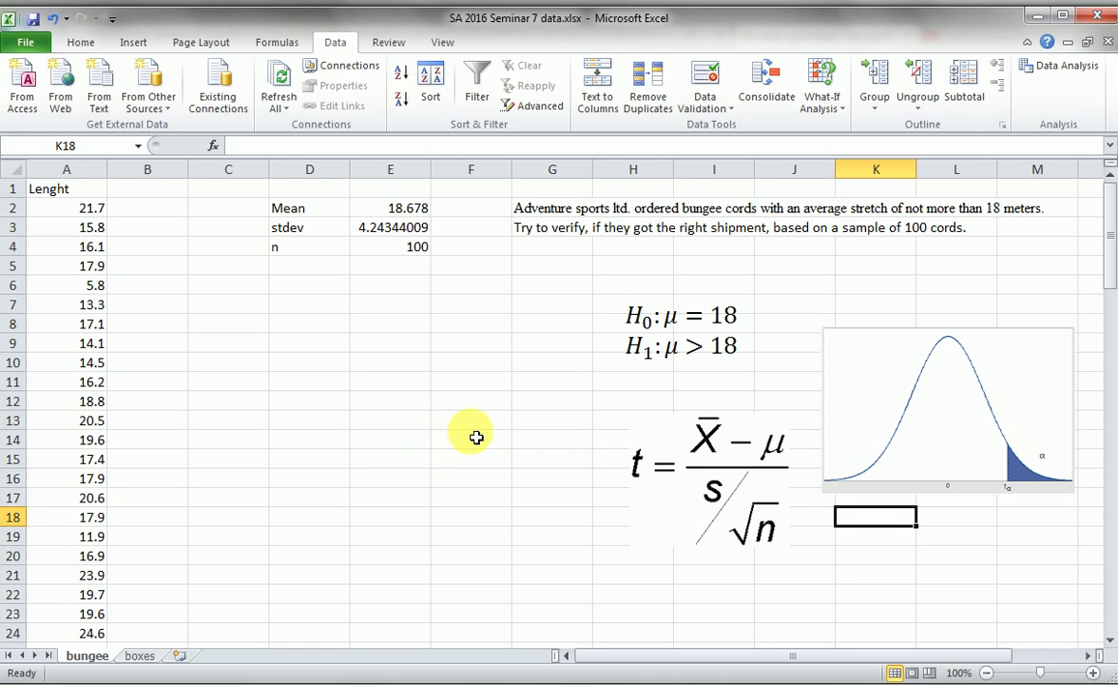
# Step: Look through the available Data Analysis tools and view the Random Number Generation settings without running the tool
pyautogui.click(1057, 68)
pyautogui.scroll(-3, 955, 379)
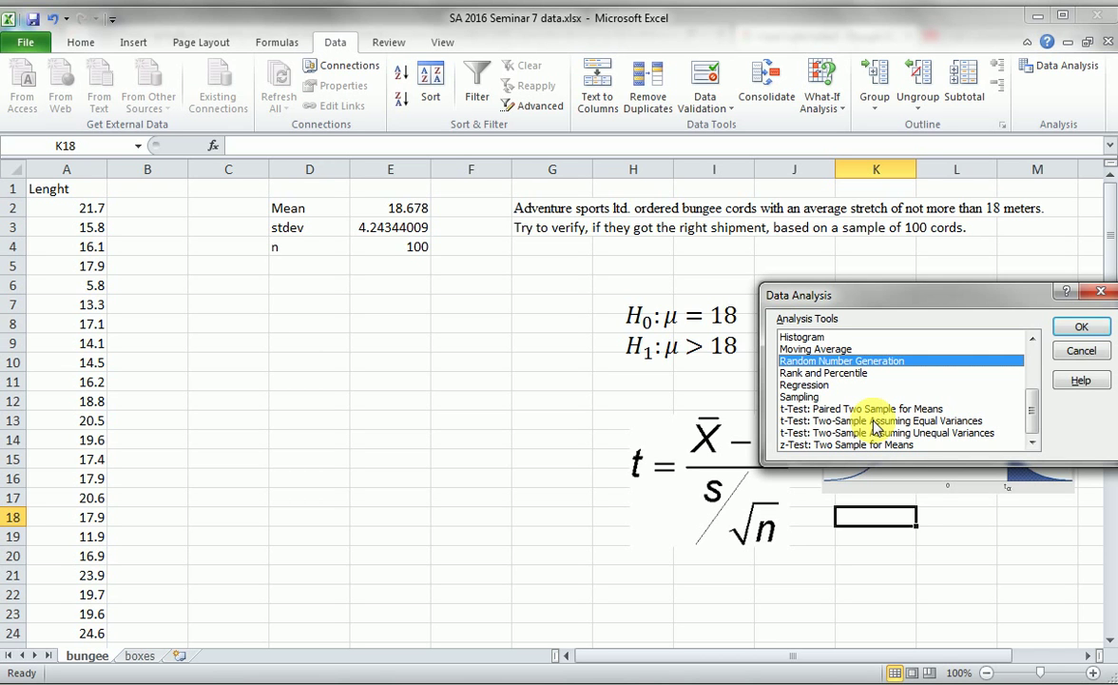
pyautogui.click(1072, 329)
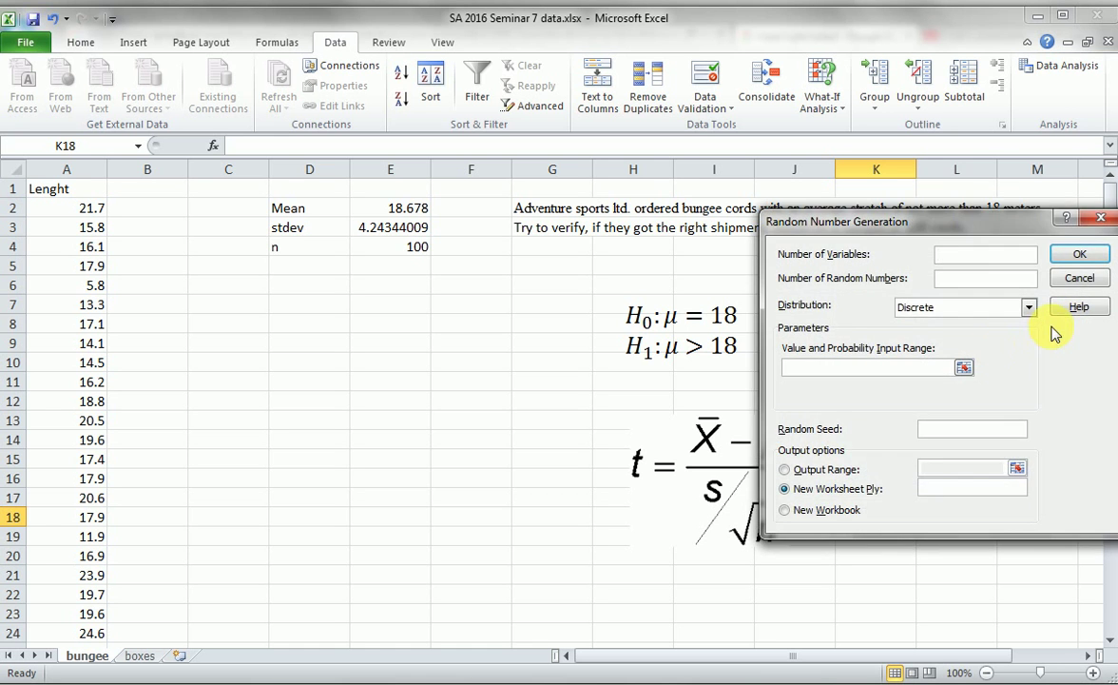
pyautogui.click(1075, 275)
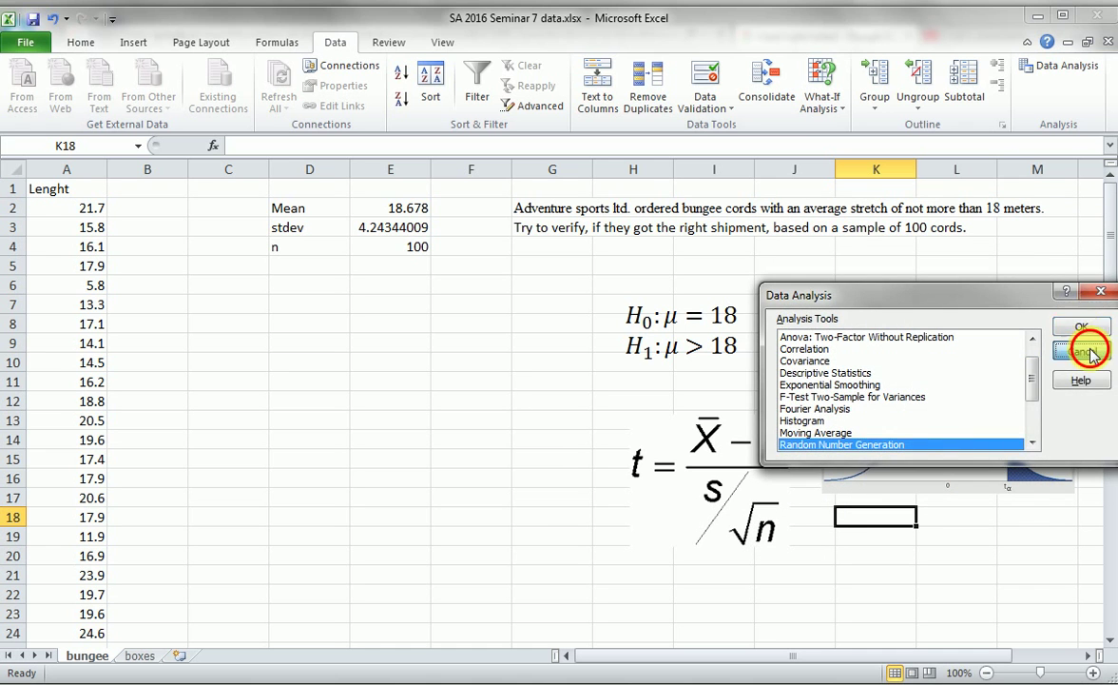
pyautogui.click(1082, 348)
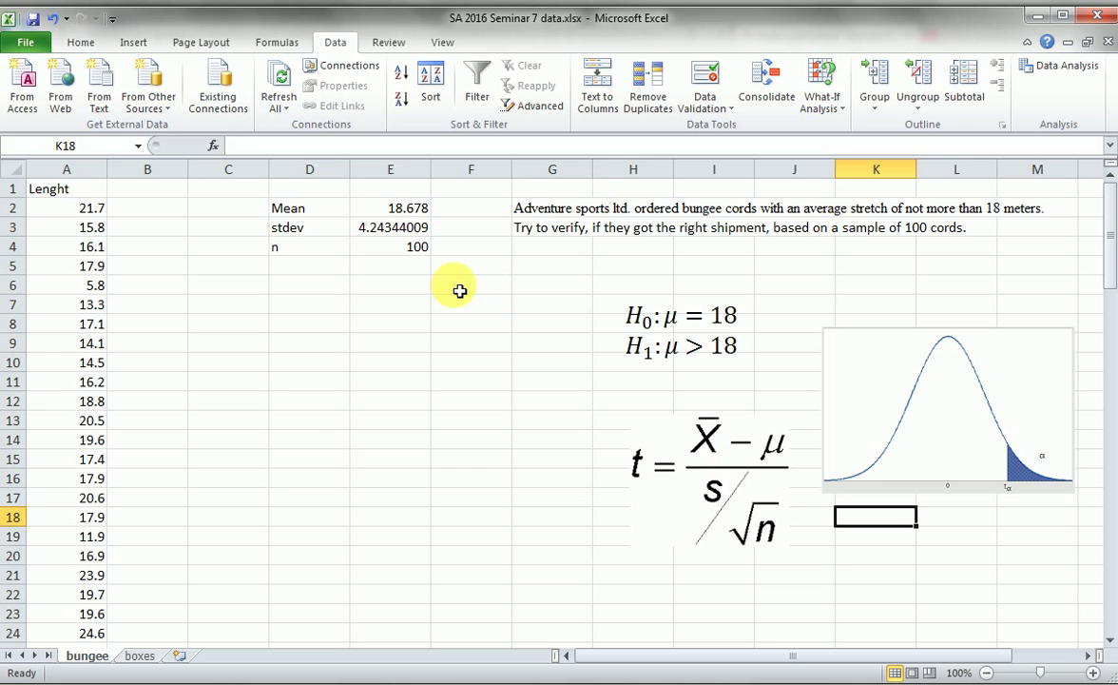
# Step: Inspect the formula behind the sample mean in cell E2
pyautogui.click(379, 211)
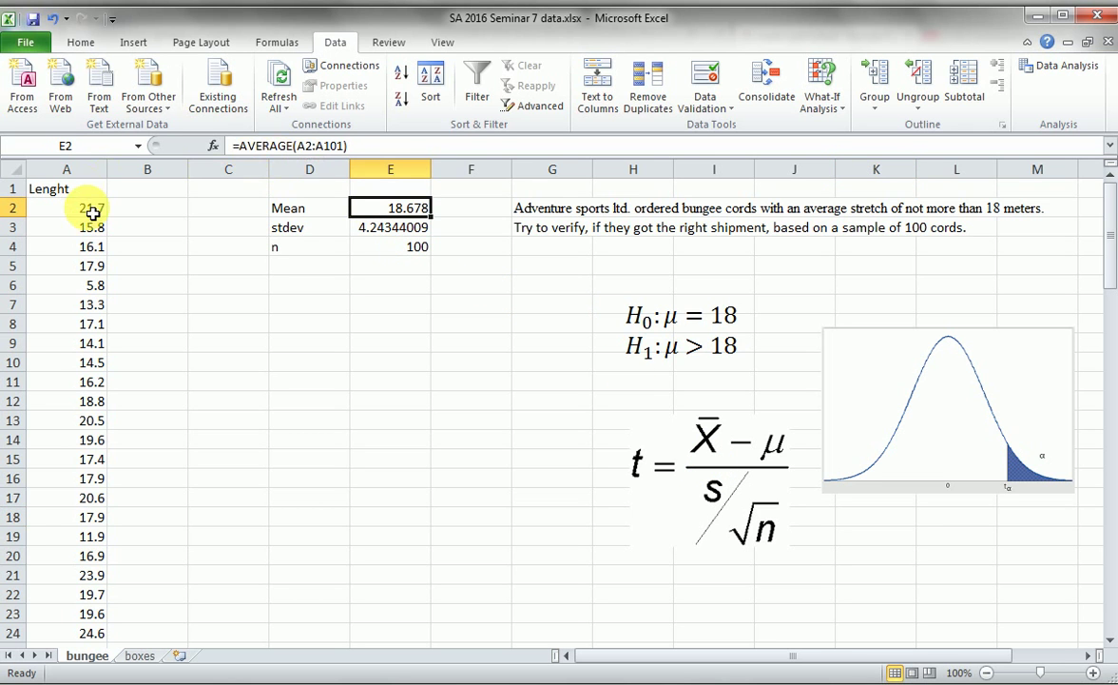
pyautogui.click(327, 438)
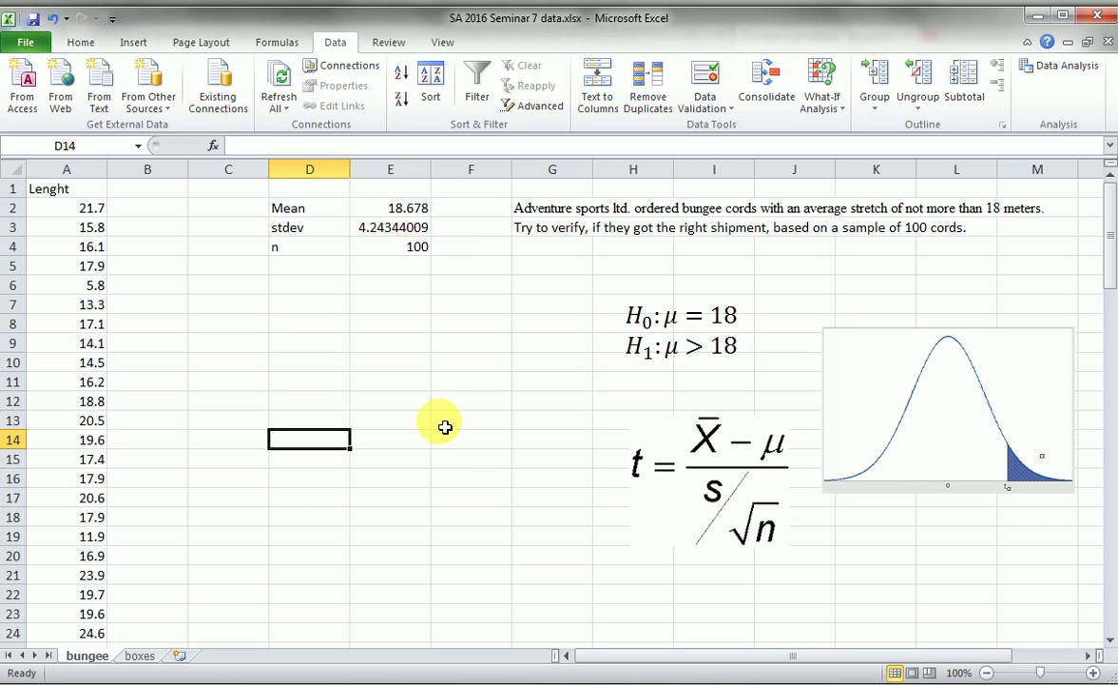
# Step: Label cell D6 "t" and begin the t-statistic formula in E6 with an opening parenthesis and the sample mean from E2
pyautogui.click(300, 293)
pyautogui.write('=')
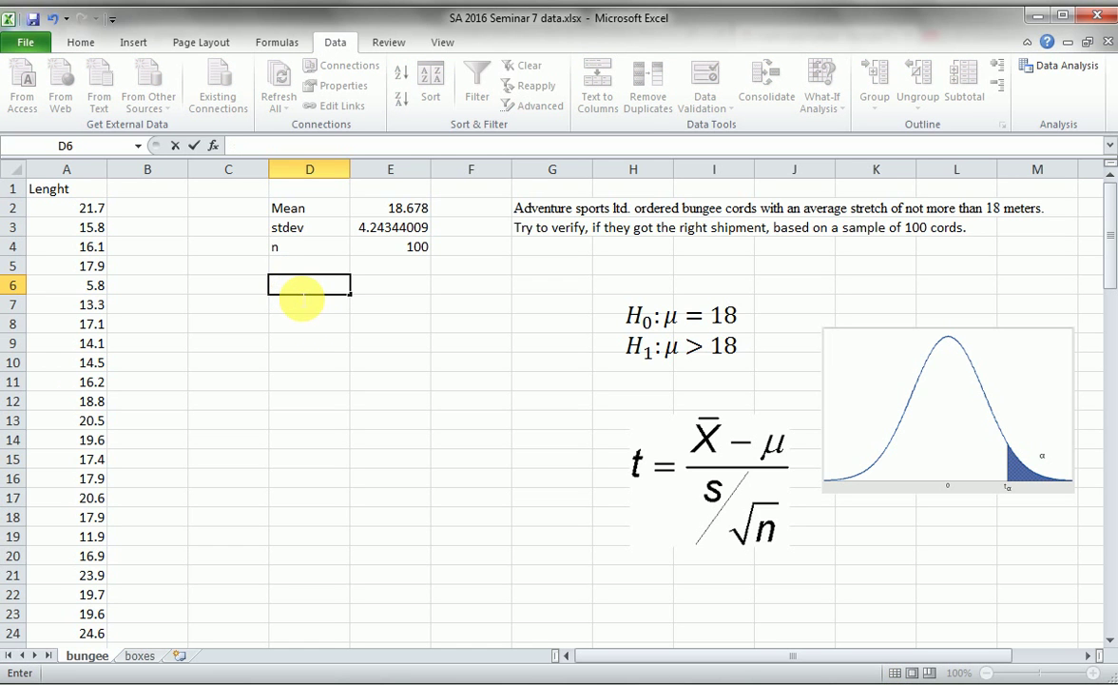
pyautogui.write('t')
pyautogui.press('Tab')
pyautogui.write('=')
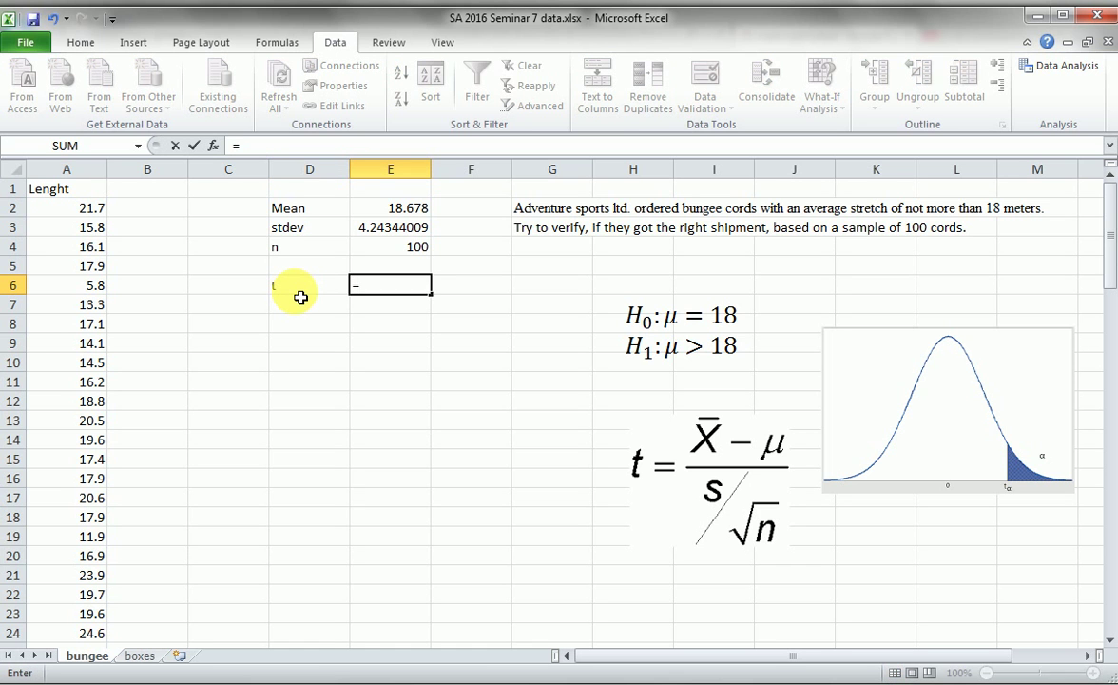
pyautogui.write('(')
pyautogui.click(398, 211)
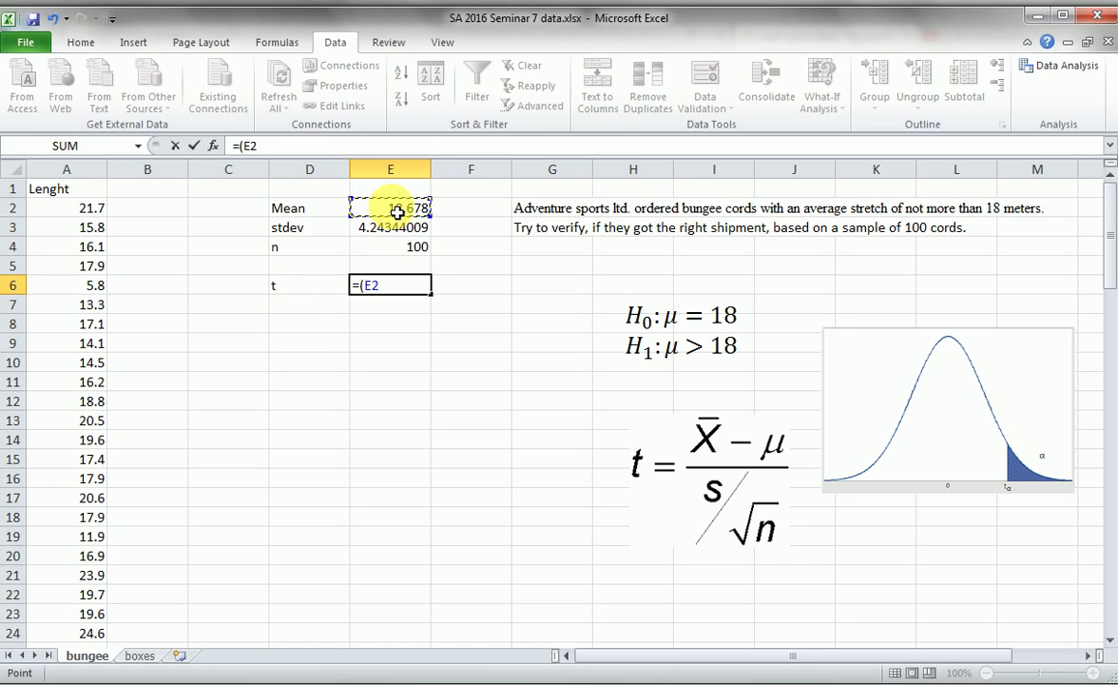
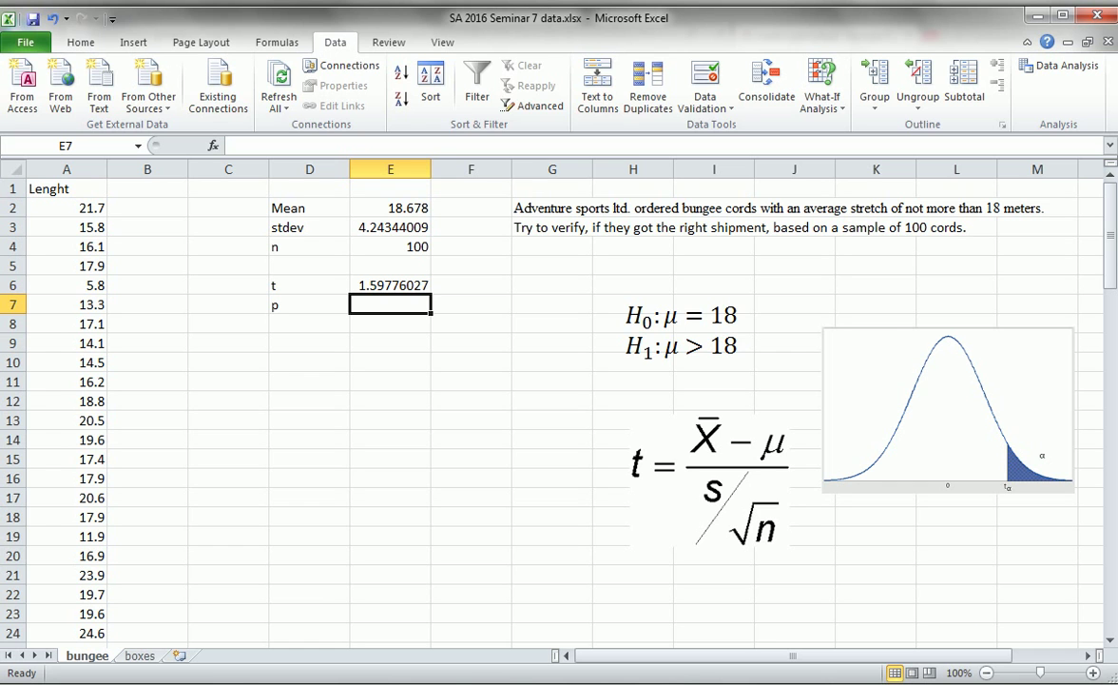
# Step: Calculate the right-tail p-value in E7 with the formula =1-T.DIST(E6;E4-1;1)
pyautogui.write('=')
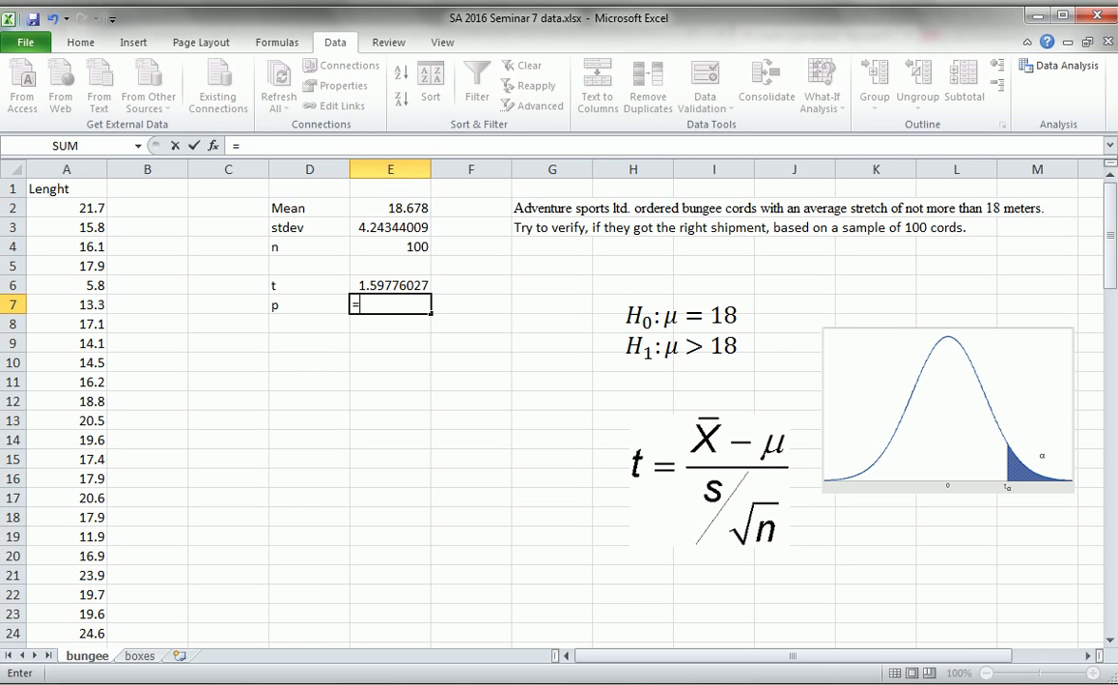
pyautogui.write('1-t.')
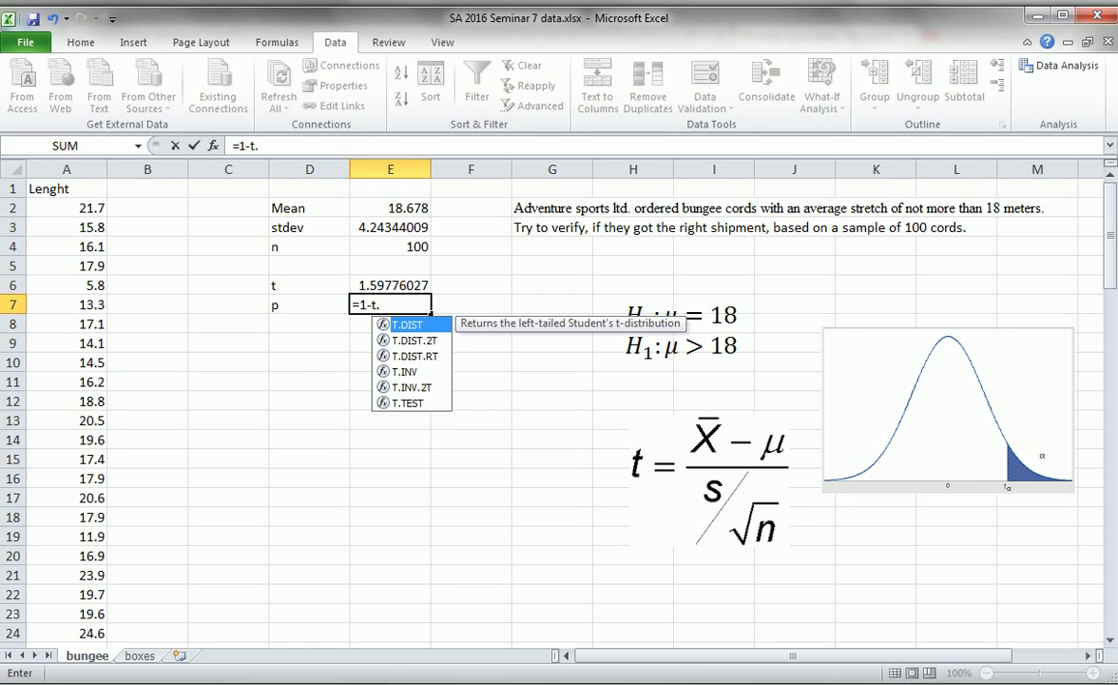
pyautogui.write('dist')
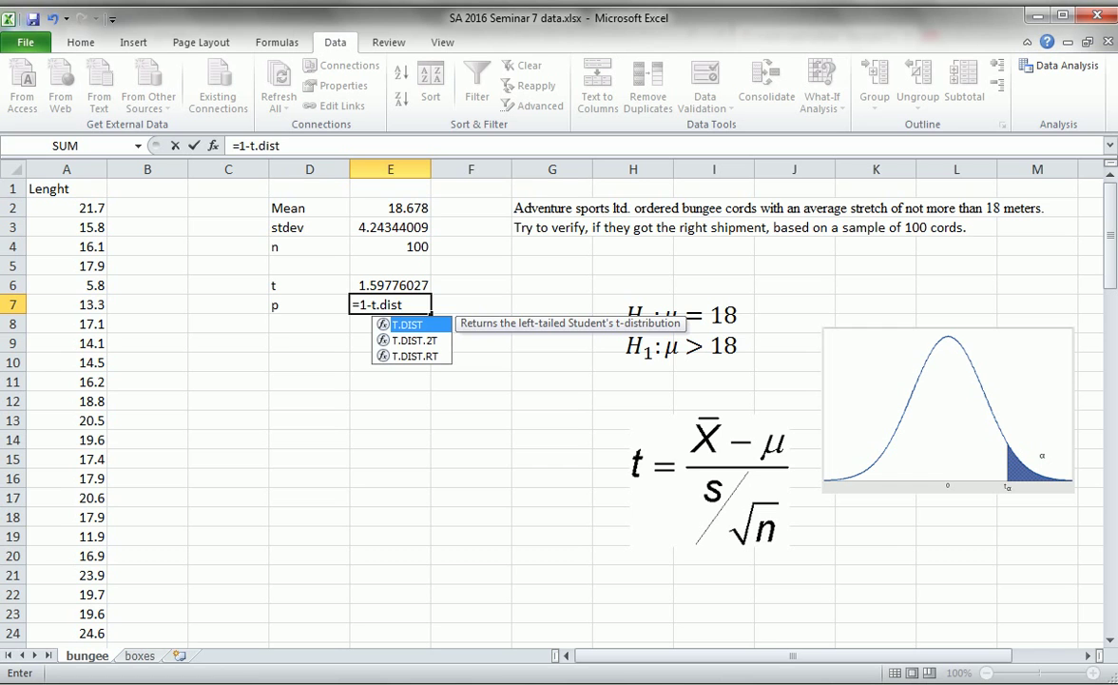
pyautogui.write('(')
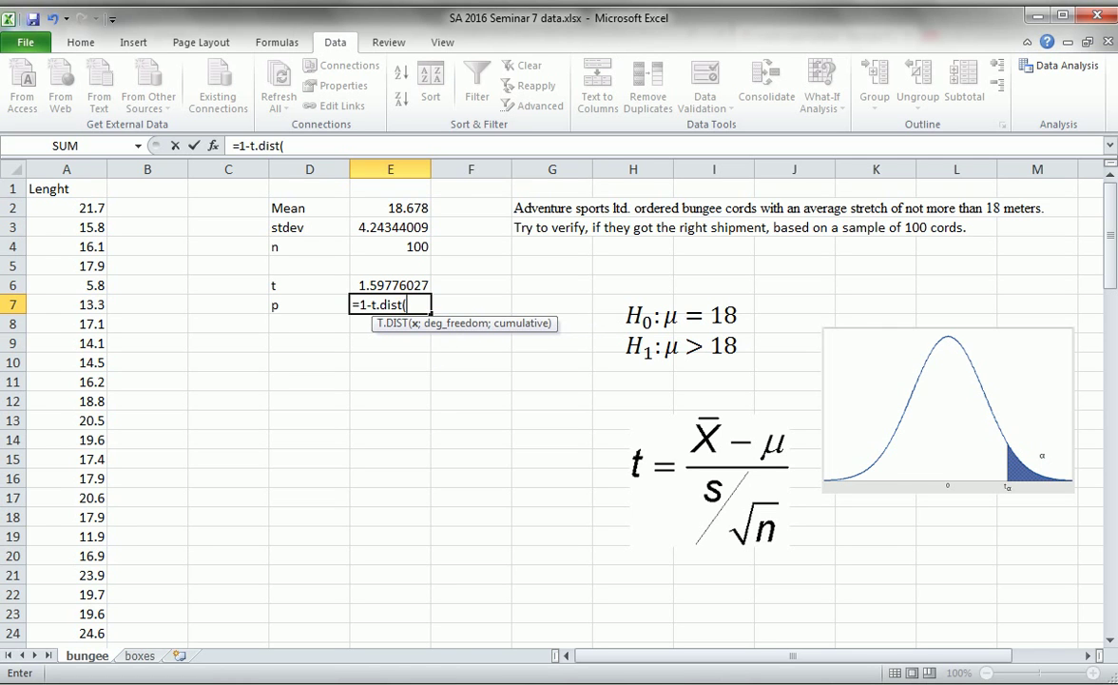
pyautogui.click(421, 290)
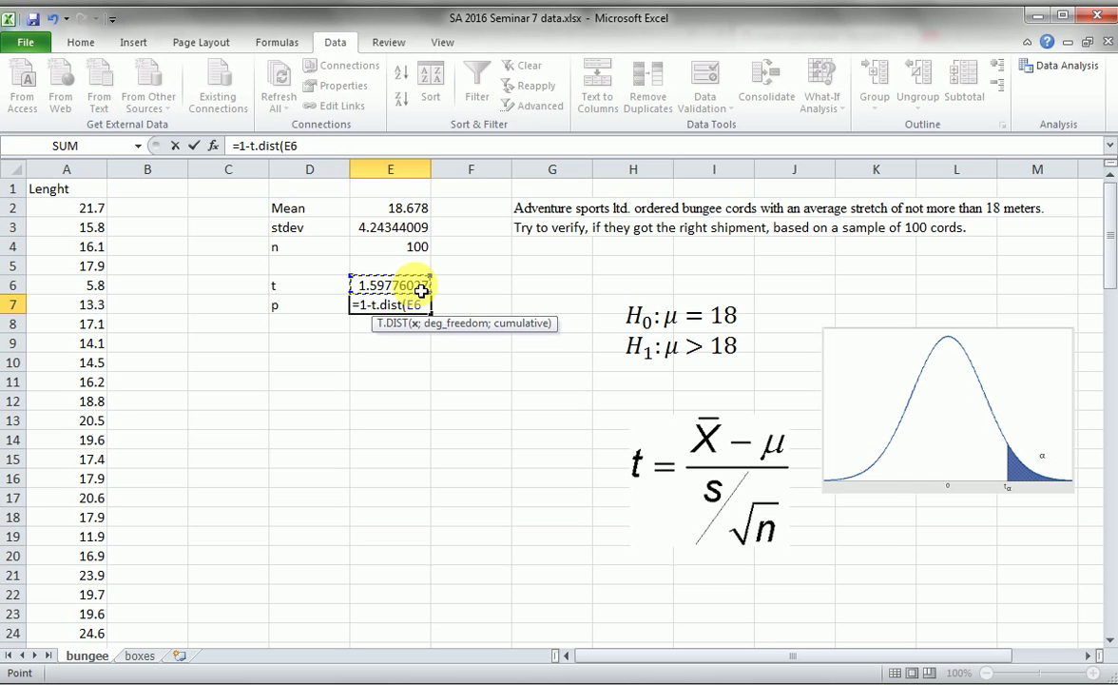
pyautogui.write(';')
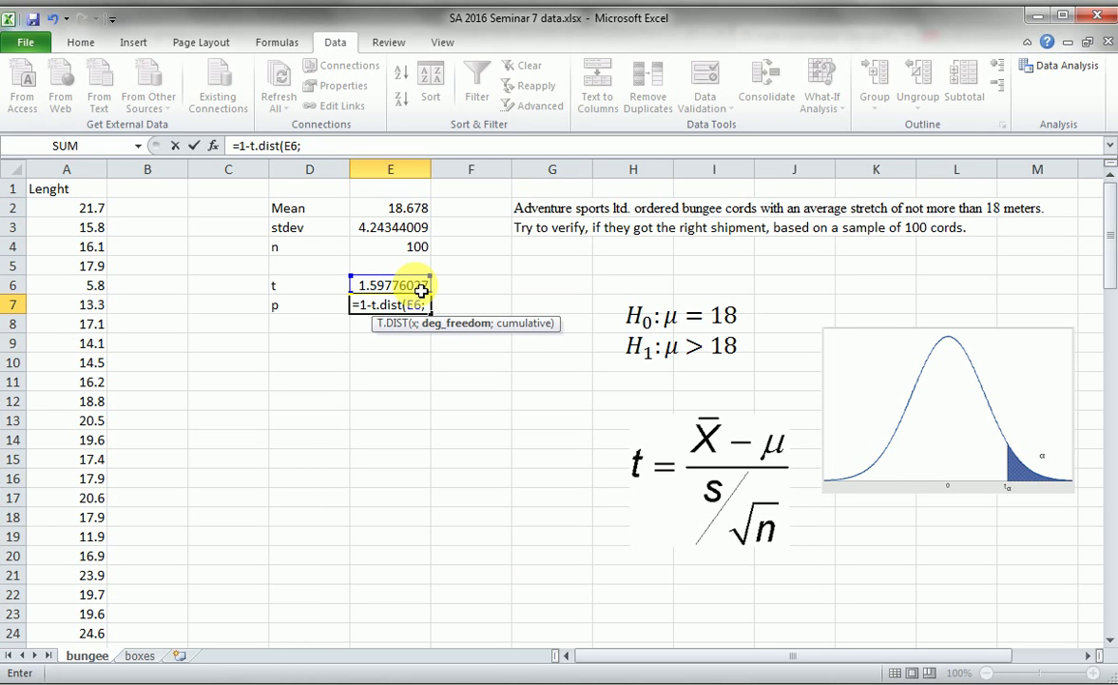
pyautogui.click(413, 251)
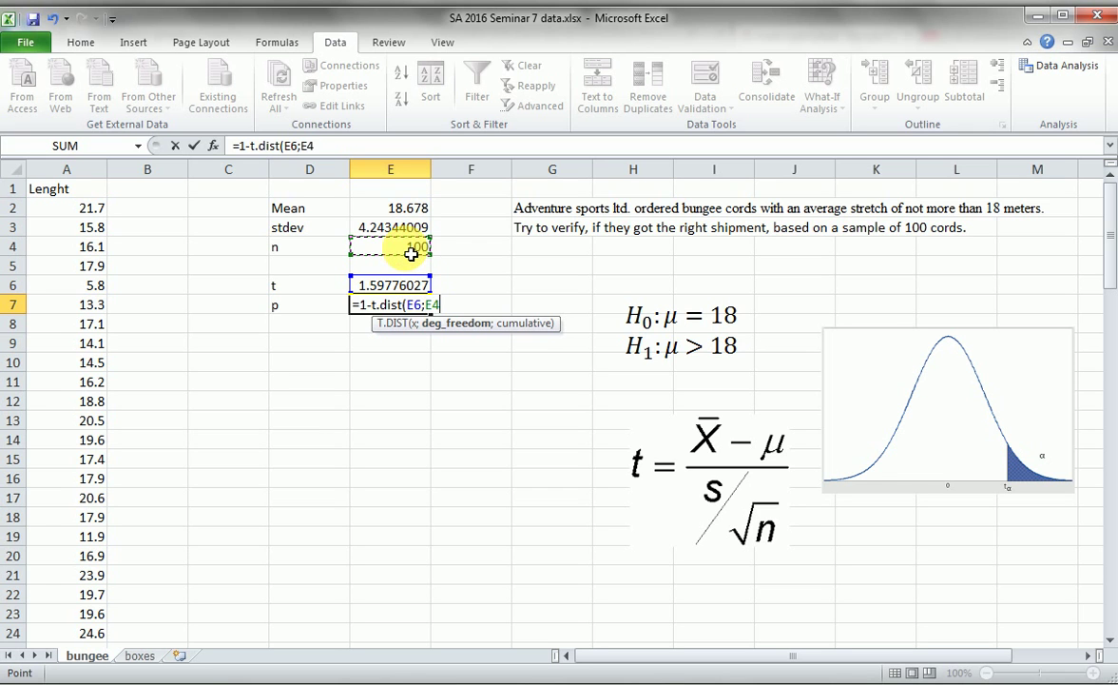
pyautogui.write('-1;')
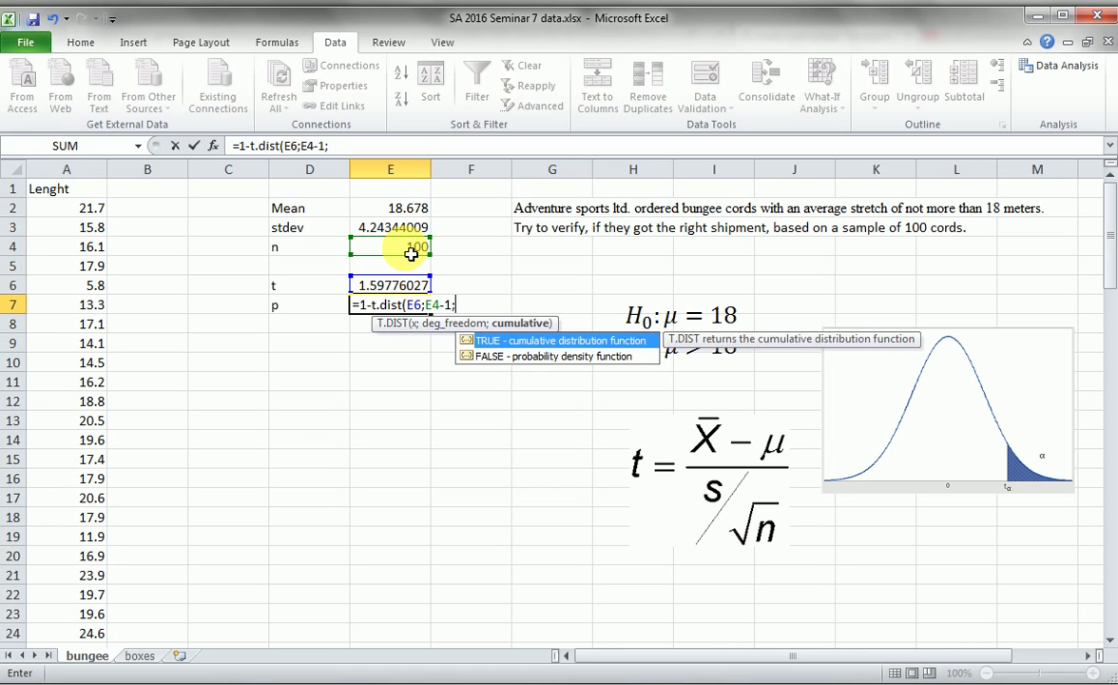
pyautogui.write('1)')
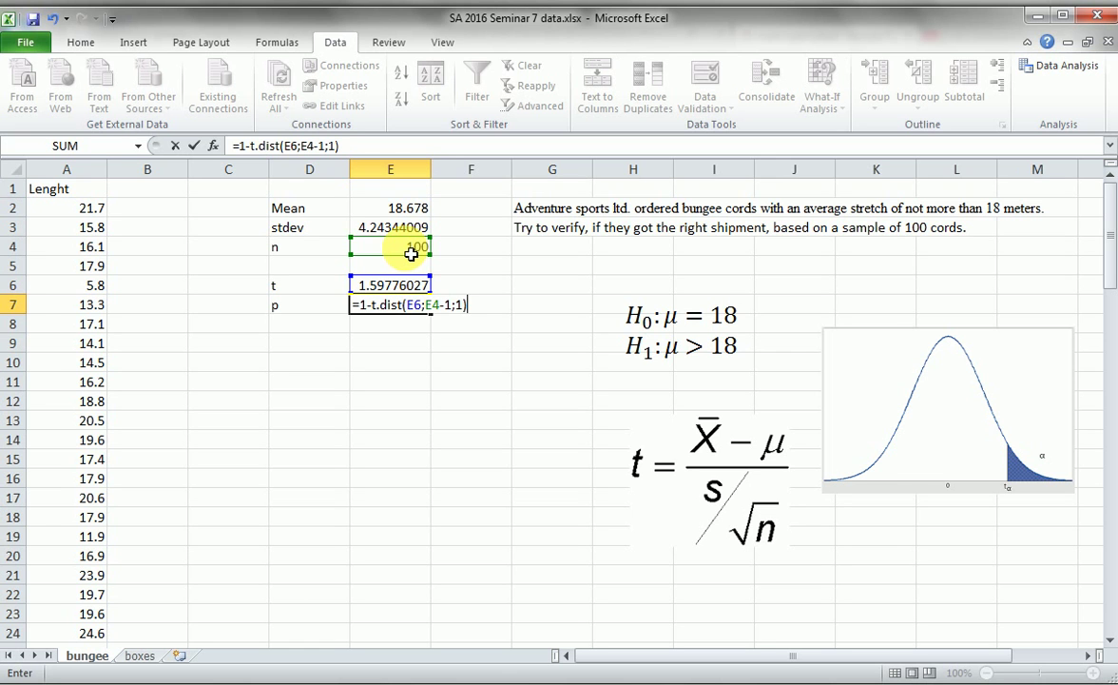
pyautogui.press('Return')
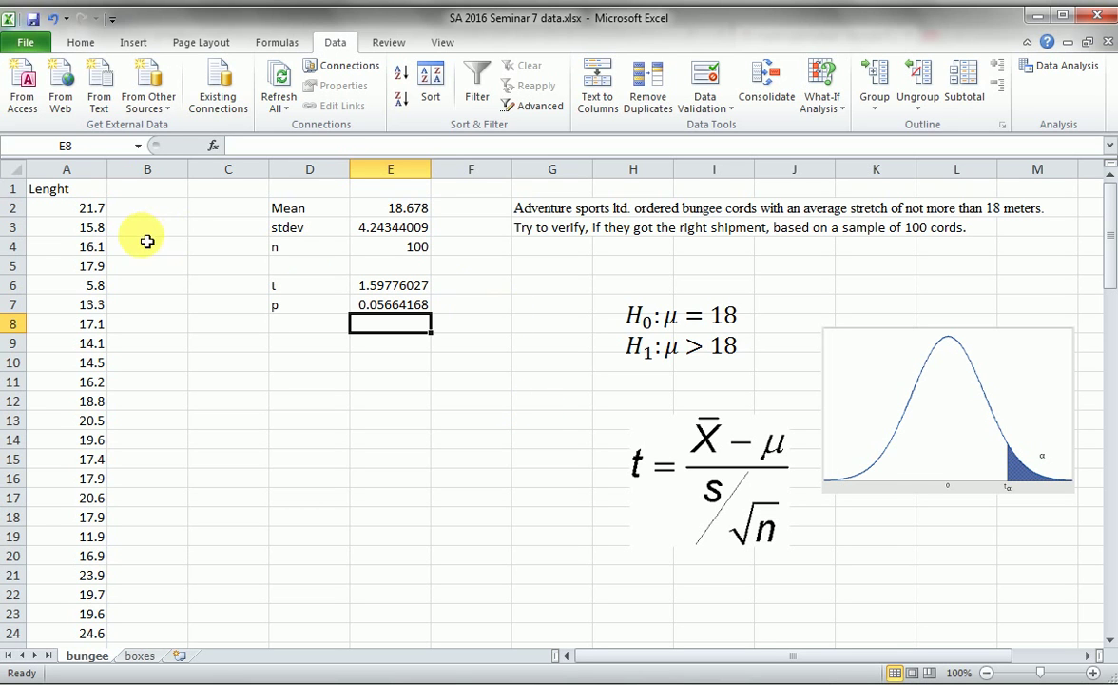
# Step: Add an "Assumed" column in B with the value 18 filled down beside every length measurement
pyautogui.click(143, 187)
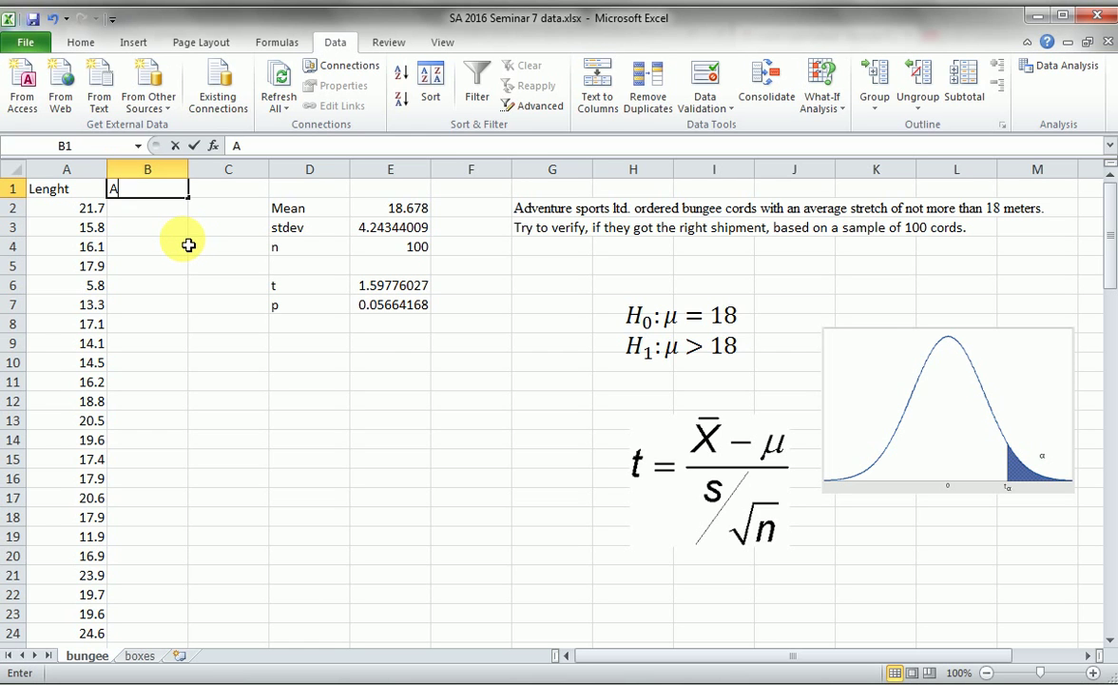
pyautogui.write('Assumed')
pyautogui.press('Return')
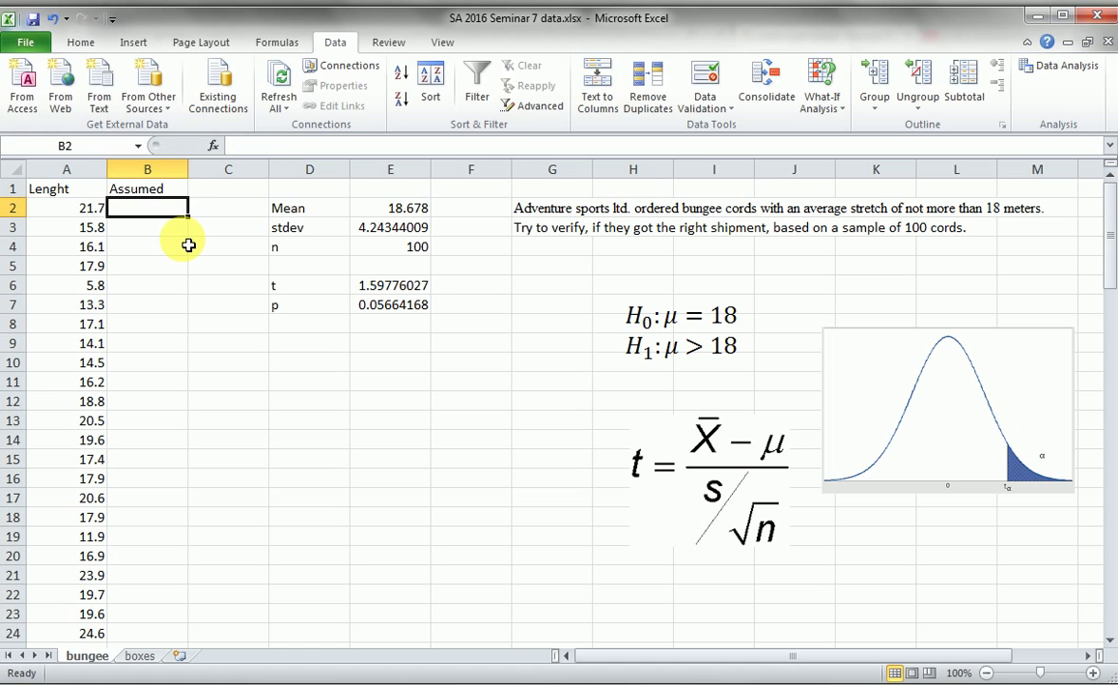
pyautogui.write('18')
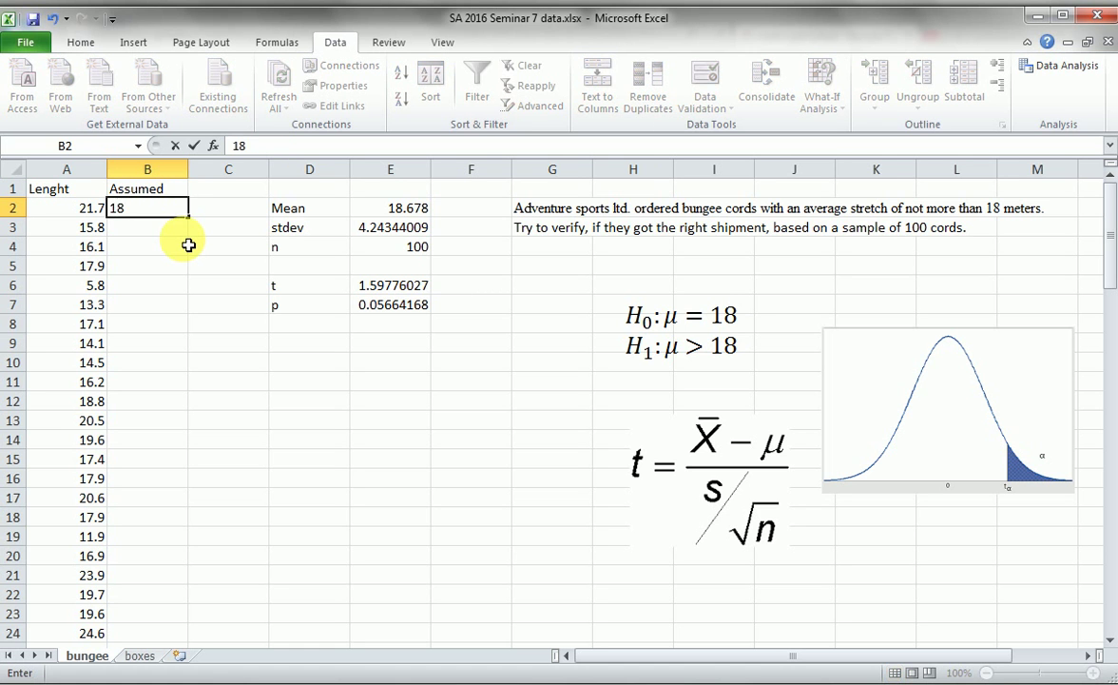
pyautogui.press('Return')
pyautogui.press('Up')
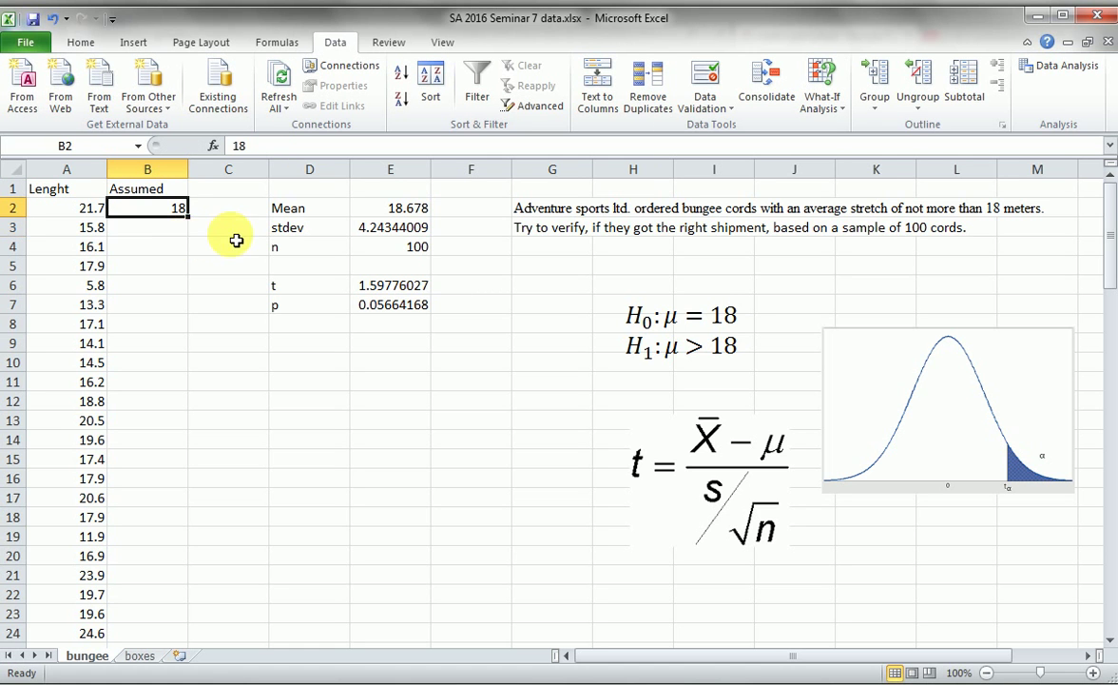
pyautogui.doubleClick(188, 217)
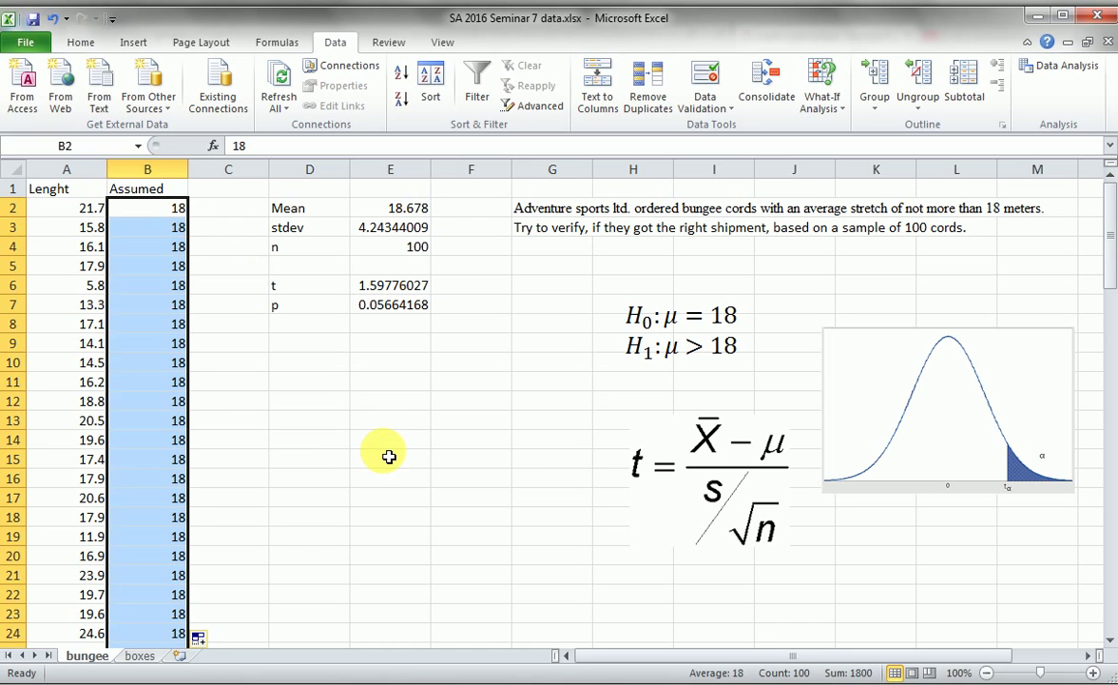
pyautogui.click(292, 423)
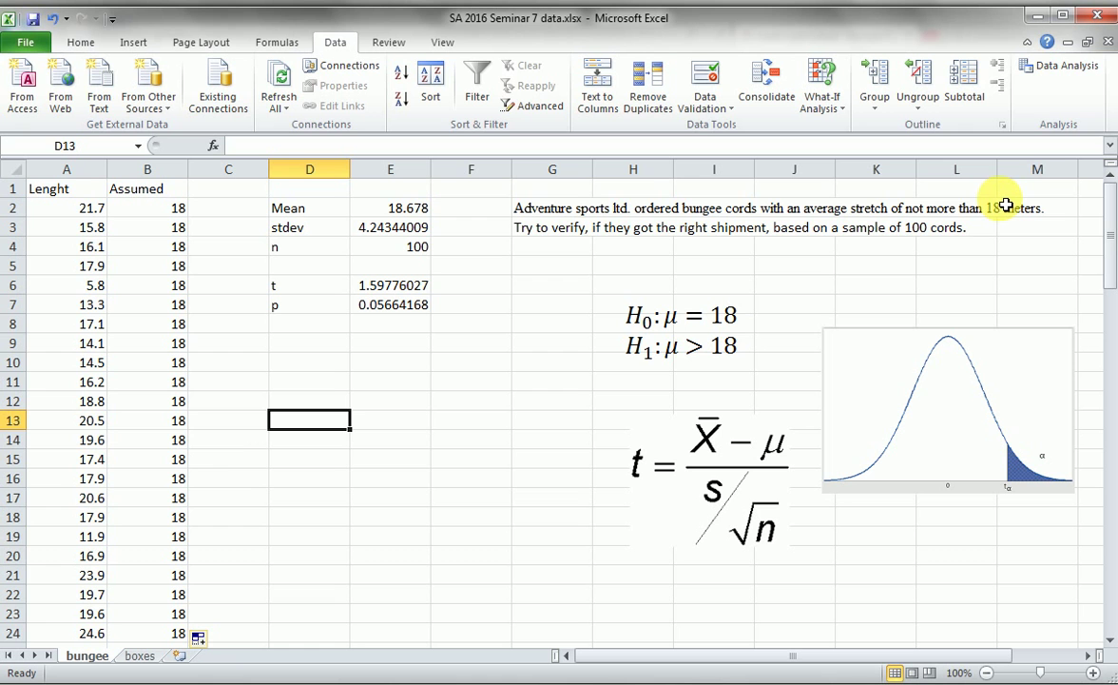
# Step: Set up a t-Test: Paired Two Sample for Means with variable 1 range A1:A101 and variable 2 range B1:B101
pyautogui.click(1032, 74)
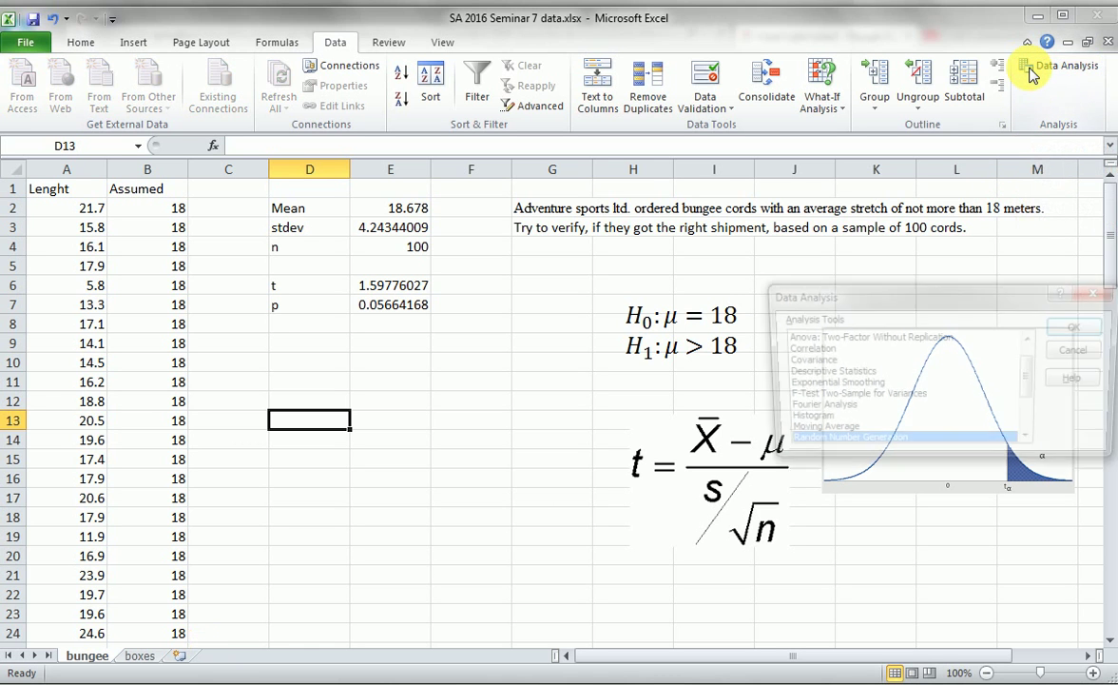
pyautogui.scroll(-3, 927, 301)
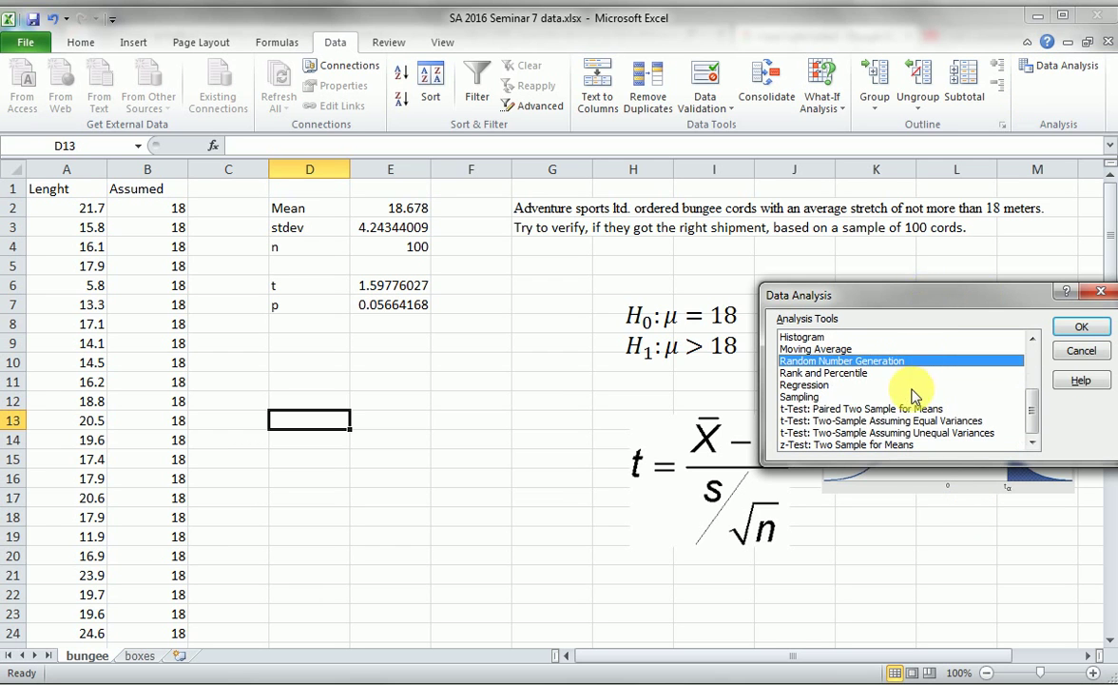
pyautogui.click(882, 409)
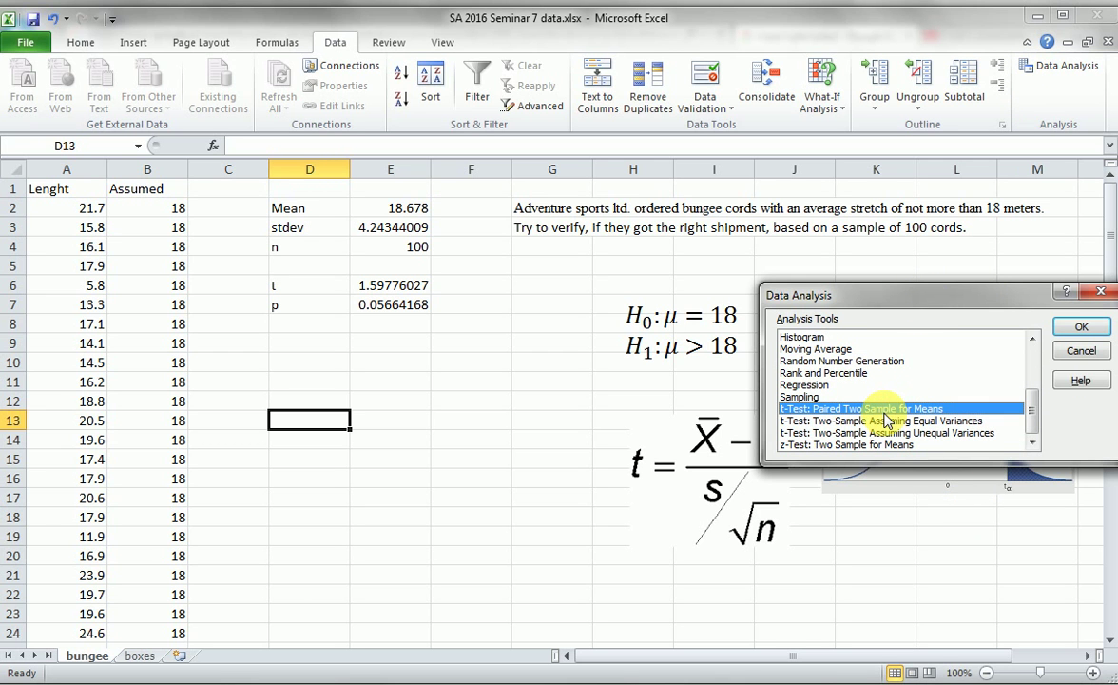
pyautogui.click(1079, 330)
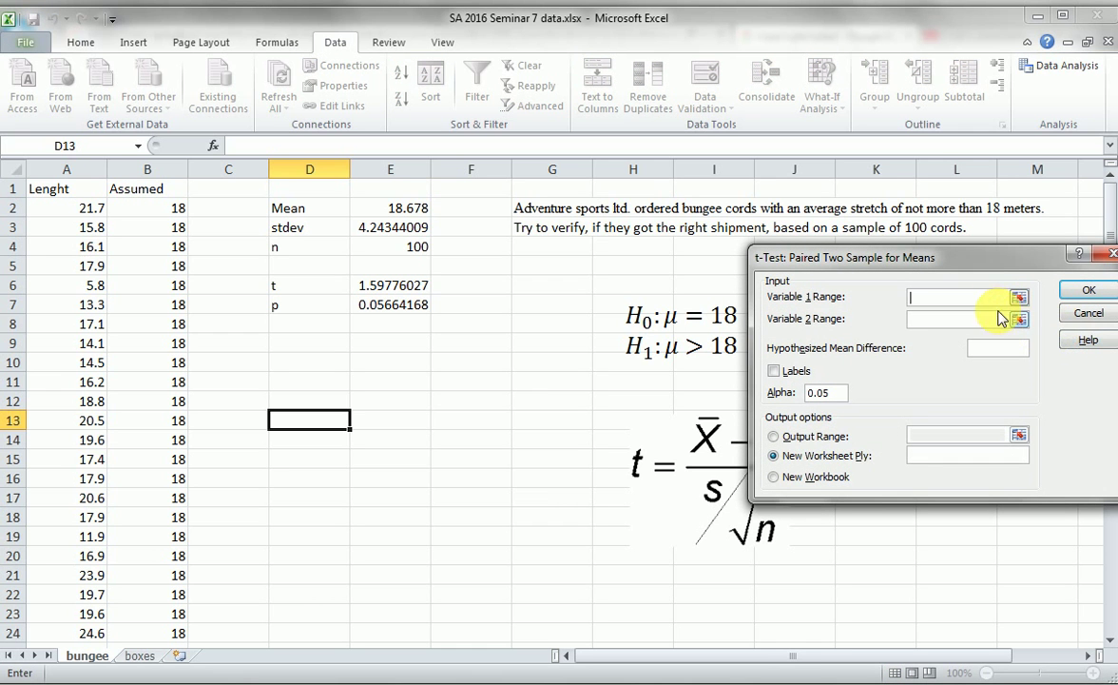
pyautogui.click(66, 188)
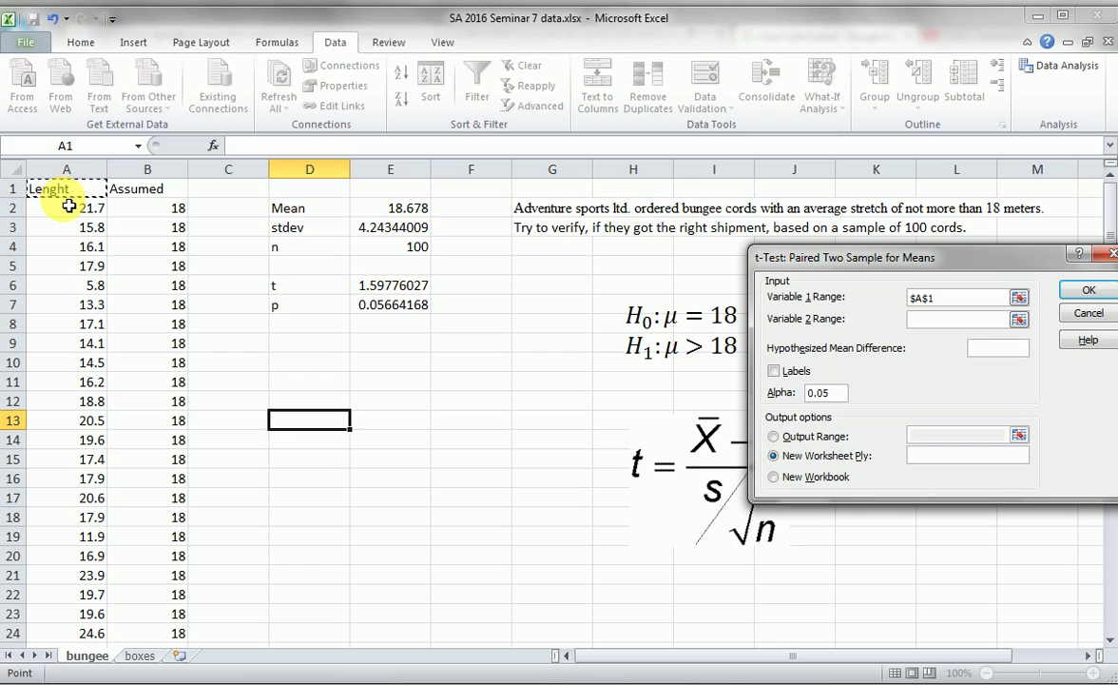
pyautogui.hotkey('ctrl', 'shift', 'Down')
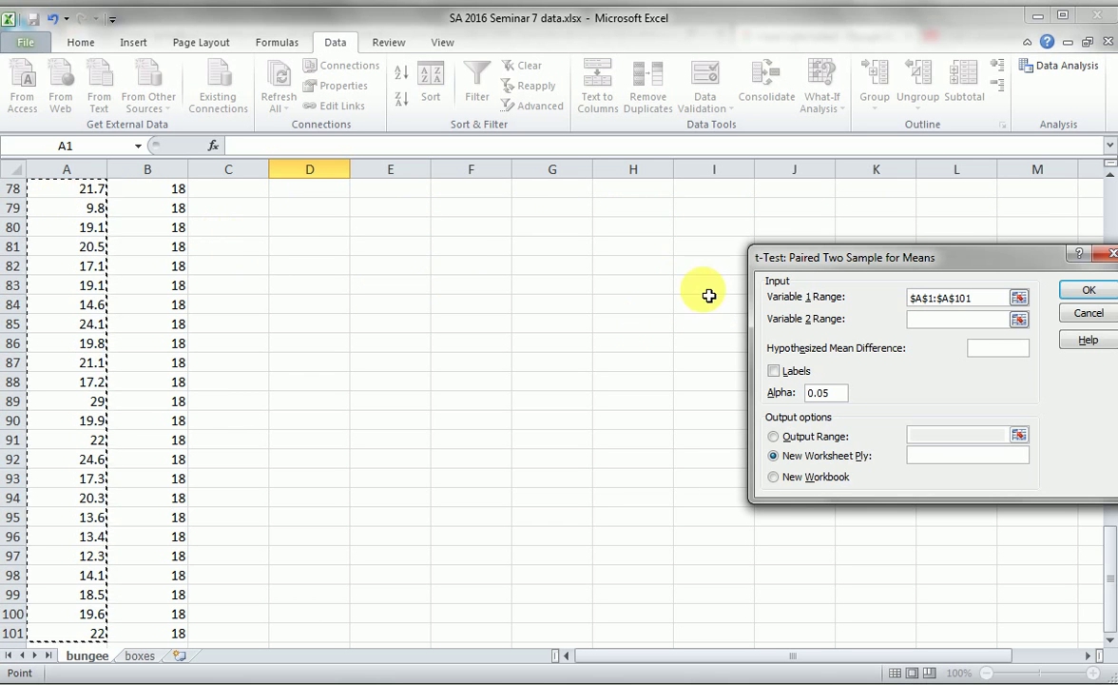
pyautogui.click(928, 320)
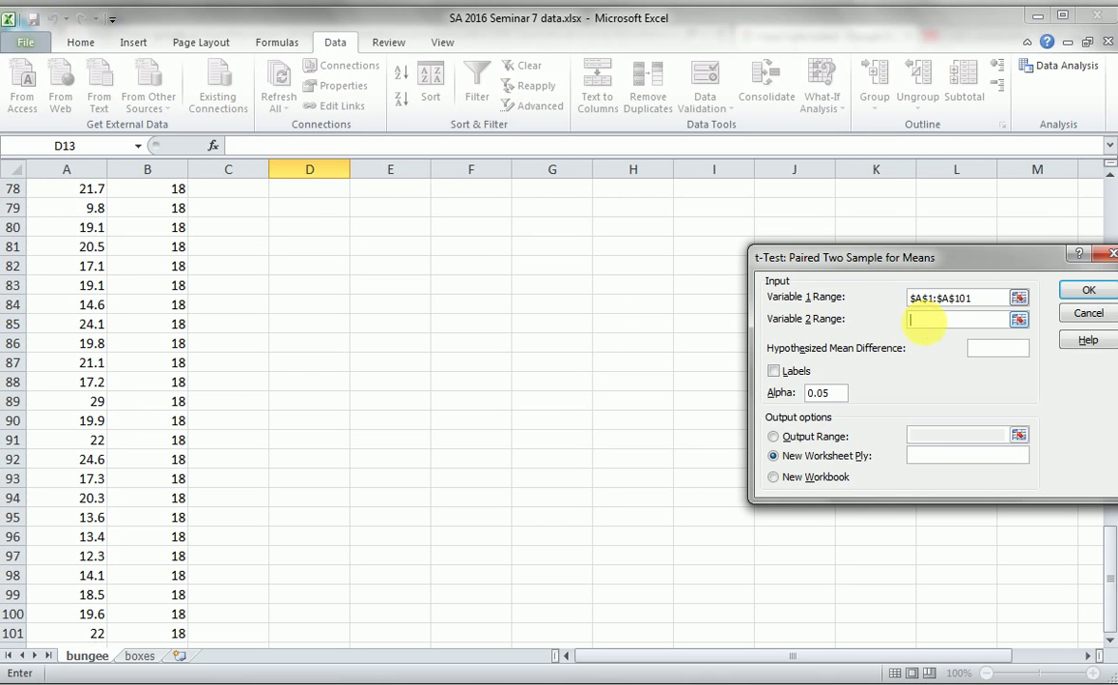
pyautogui.click(179, 635)
pyautogui.hotkey('ctrl', 'shift', 'Up')
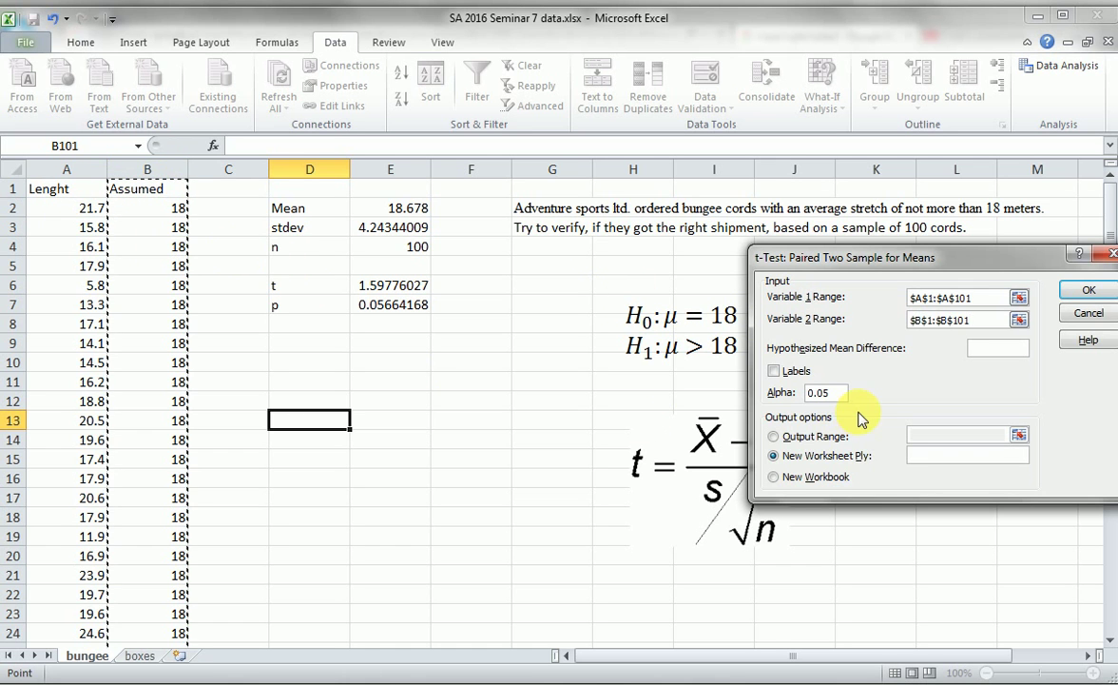
# Step: Mark the paired t-test ranges as including labels and output the results on this sheet from cell D13
pyautogui.click(782, 372)
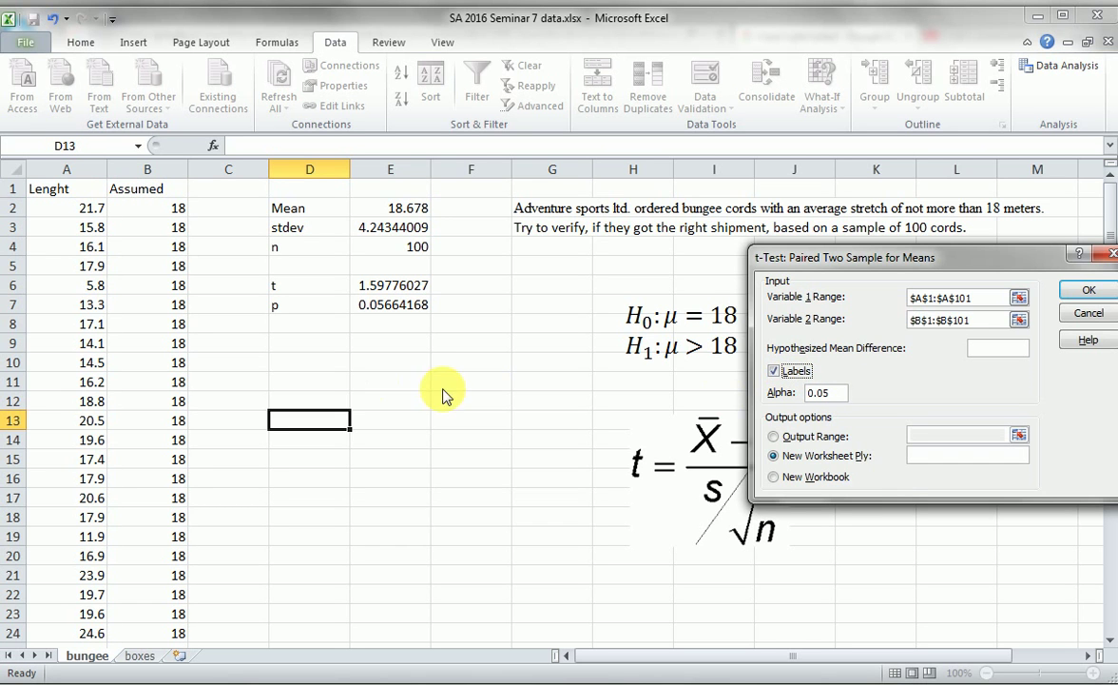
pyautogui.click(774, 437)
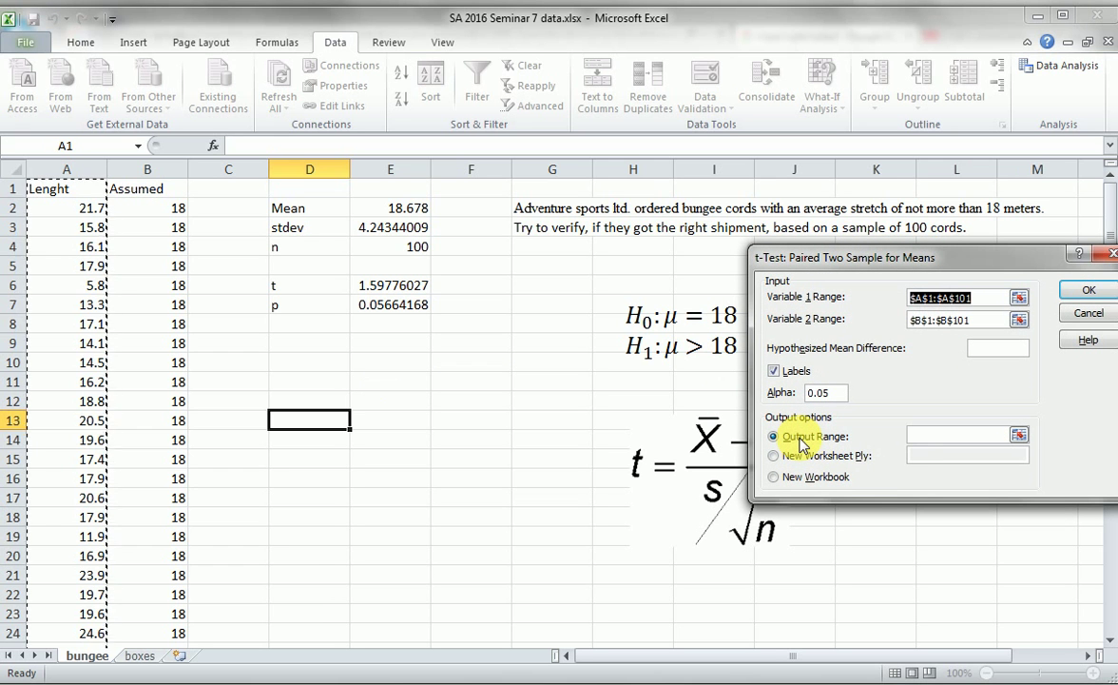
pyautogui.click(923, 438)
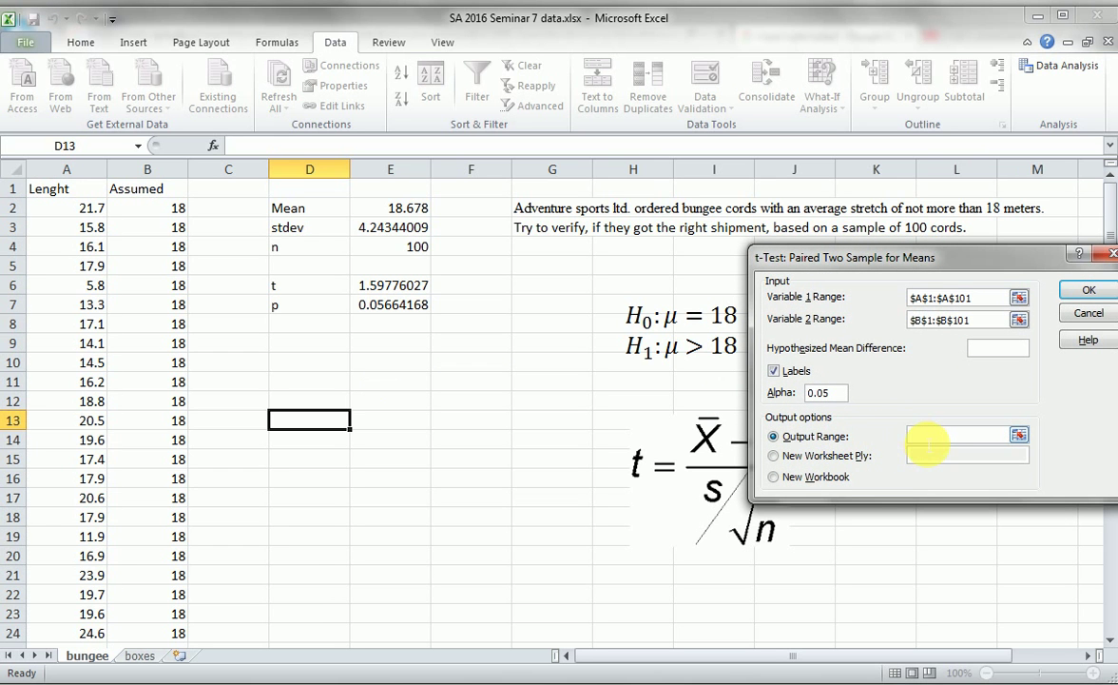
pyautogui.click(311, 425)
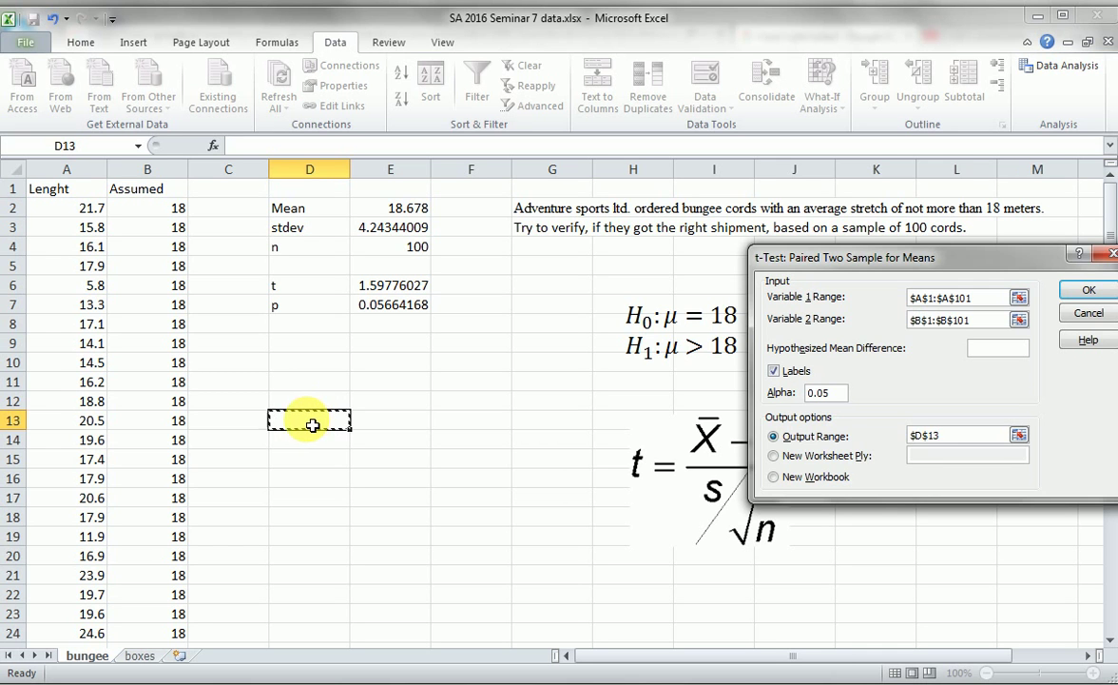
pyautogui.click(1089, 292)
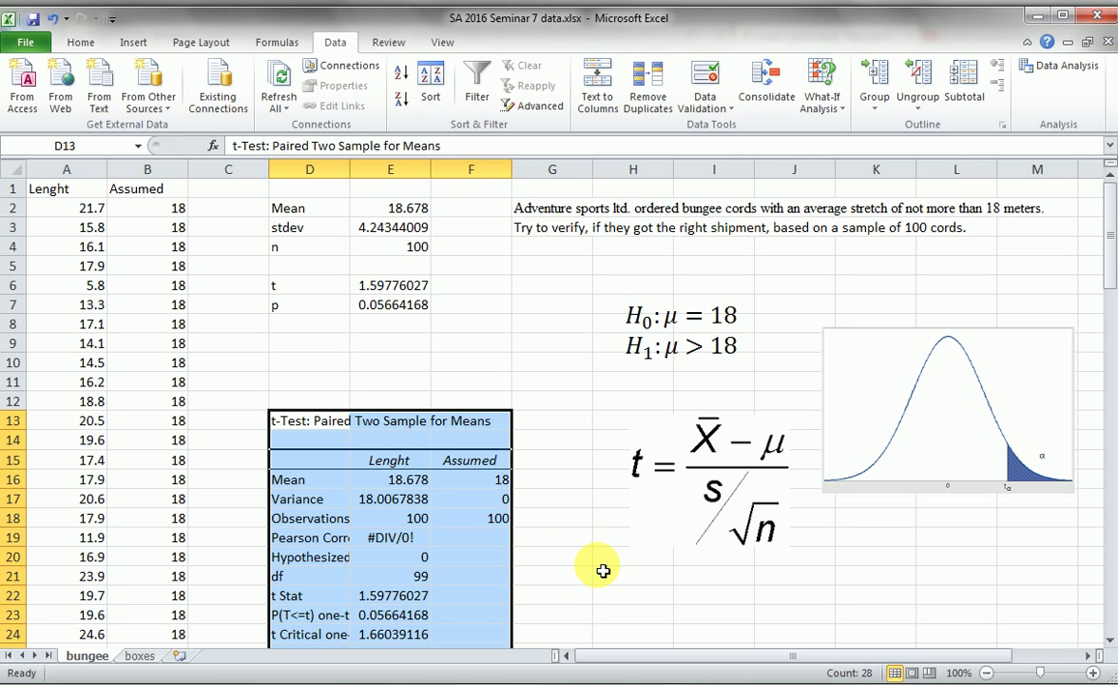
# Step: Set up a t-Test: Two-Sample Assuming Unequal Variances with variable 1 range A1:A101 and variable 2 range B1:B101
pyautogui.click(1042, 75)
pyautogui.scroll(-1, 985, 409)
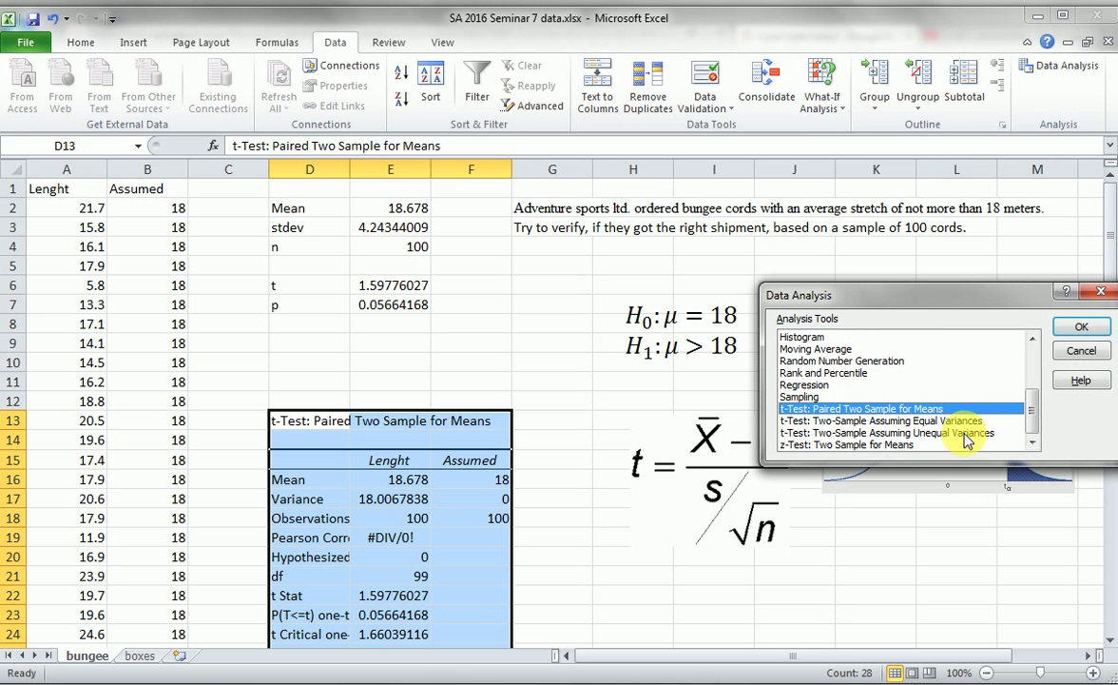
pyautogui.click(952, 434)
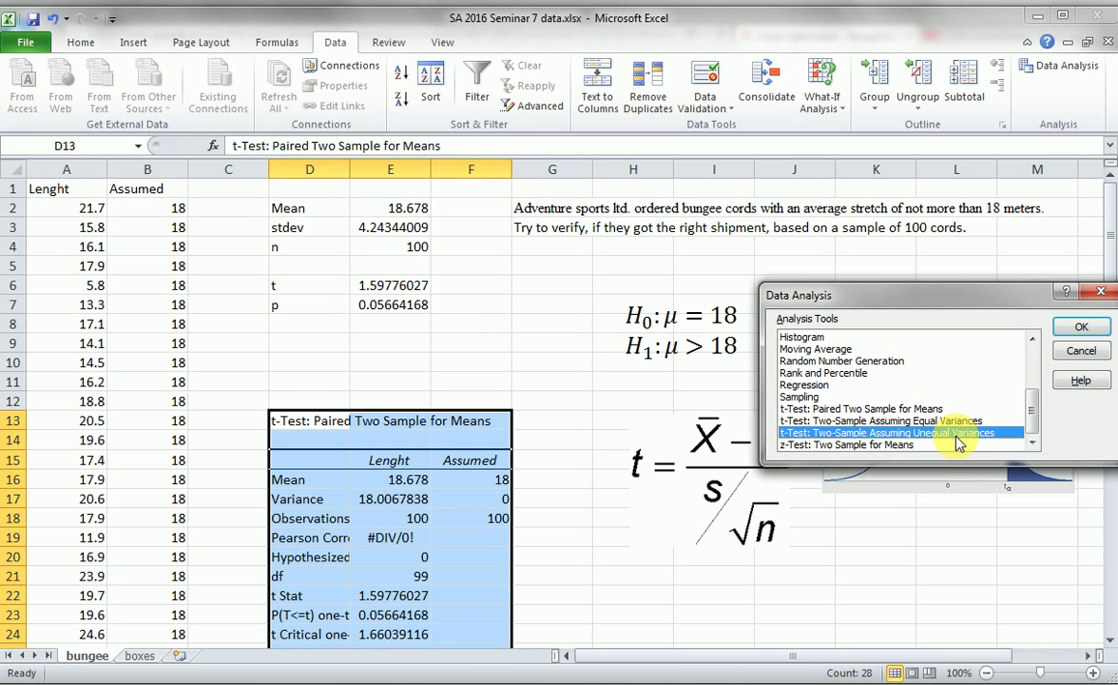
pyautogui.click(1087, 333)
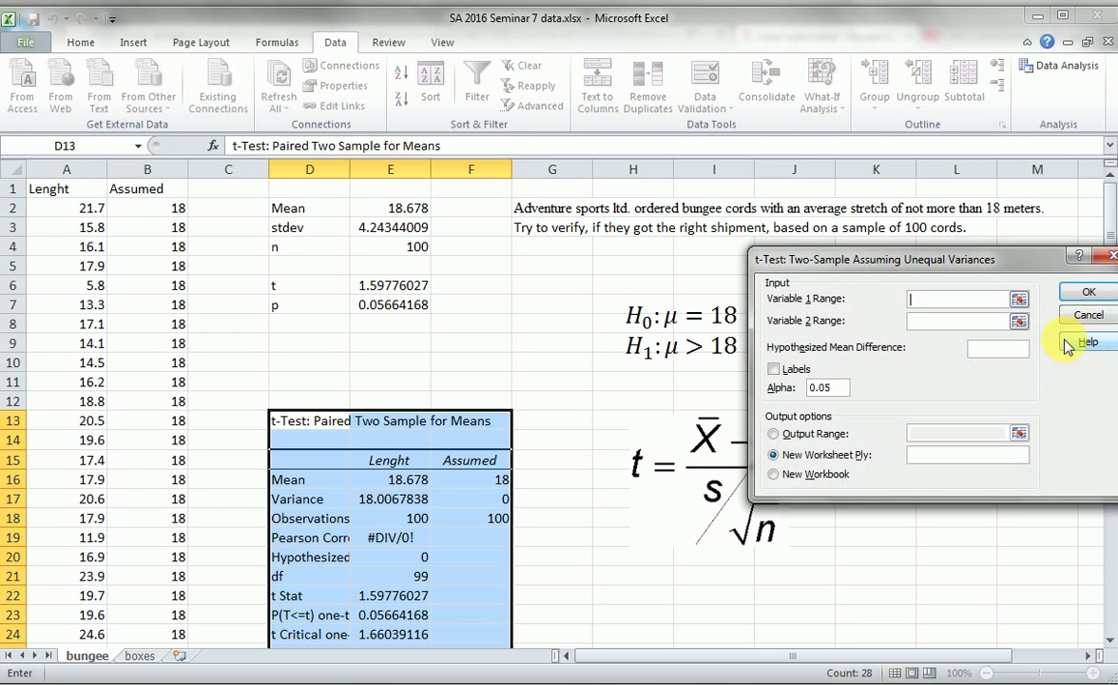
pyautogui.click(55, 190)
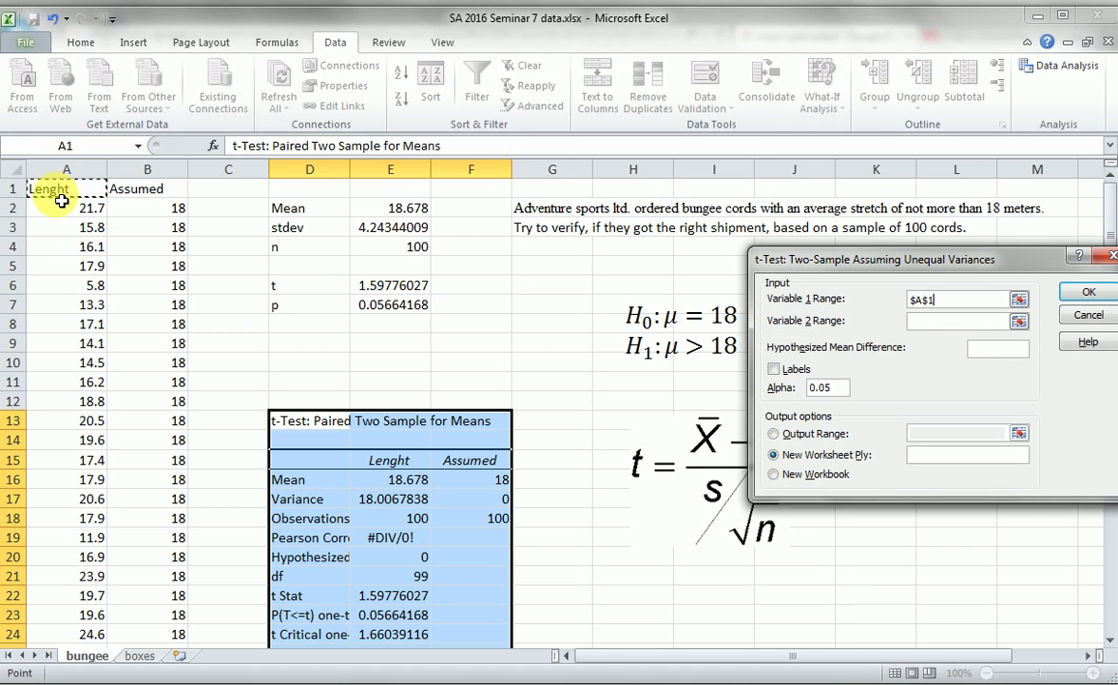
pyautogui.hotkey('ctrl', 'shift', 'Down')
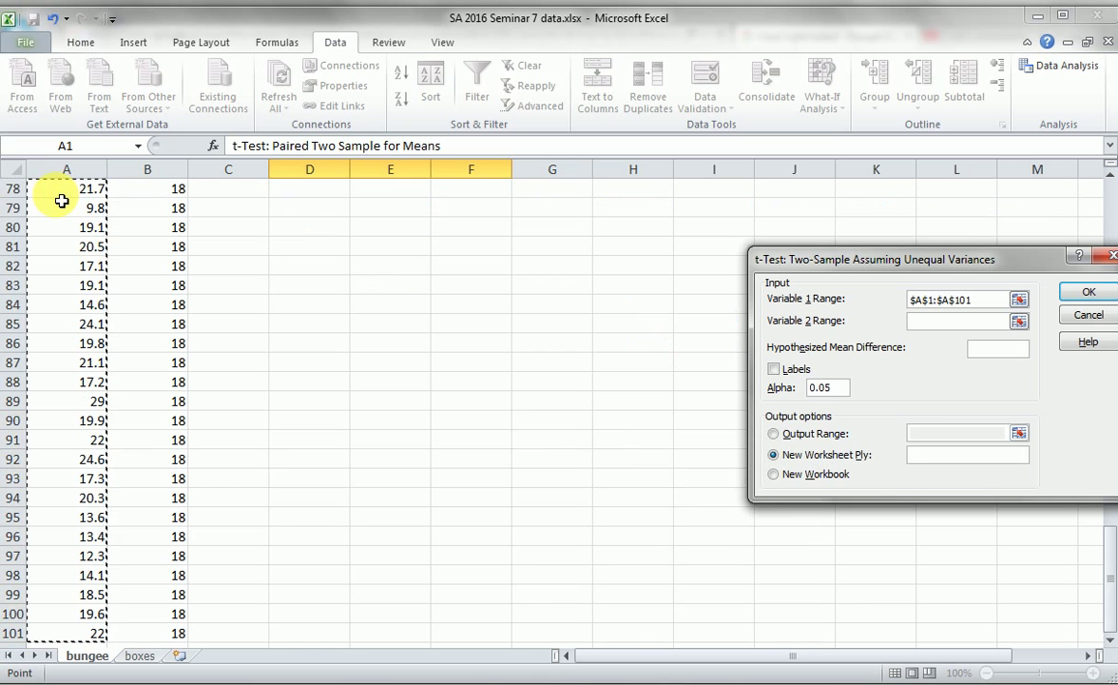
pyautogui.click(946, 321)
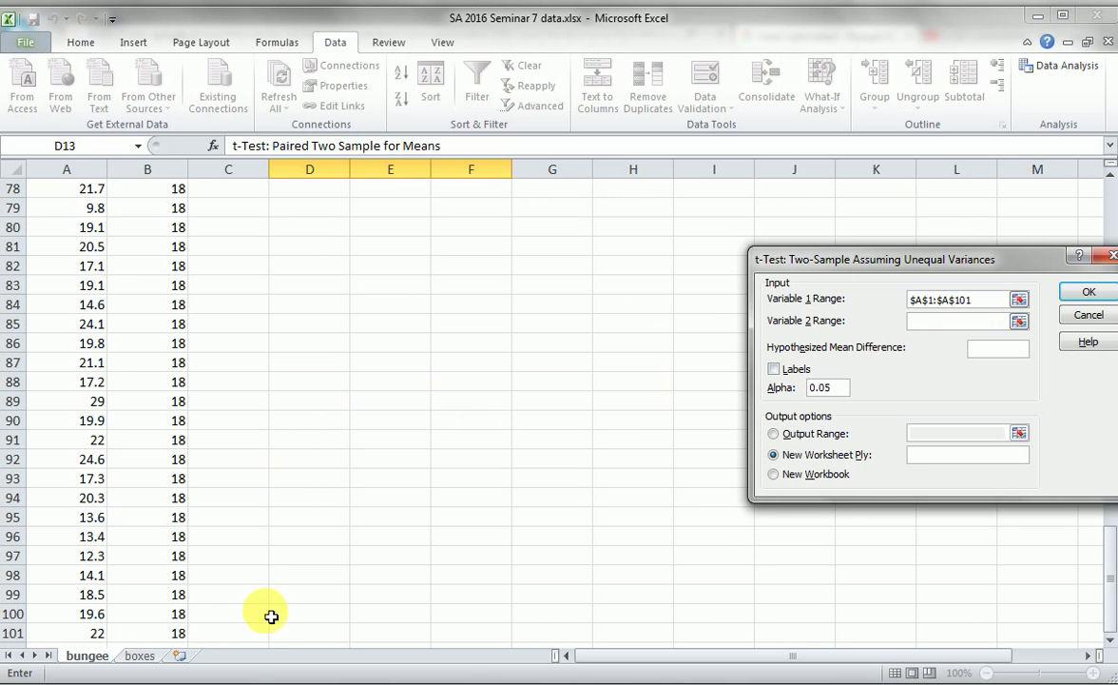
pyautogui.click(174, 633)
pyautogui.hotkey('ctrl', 'shift', 'Up')
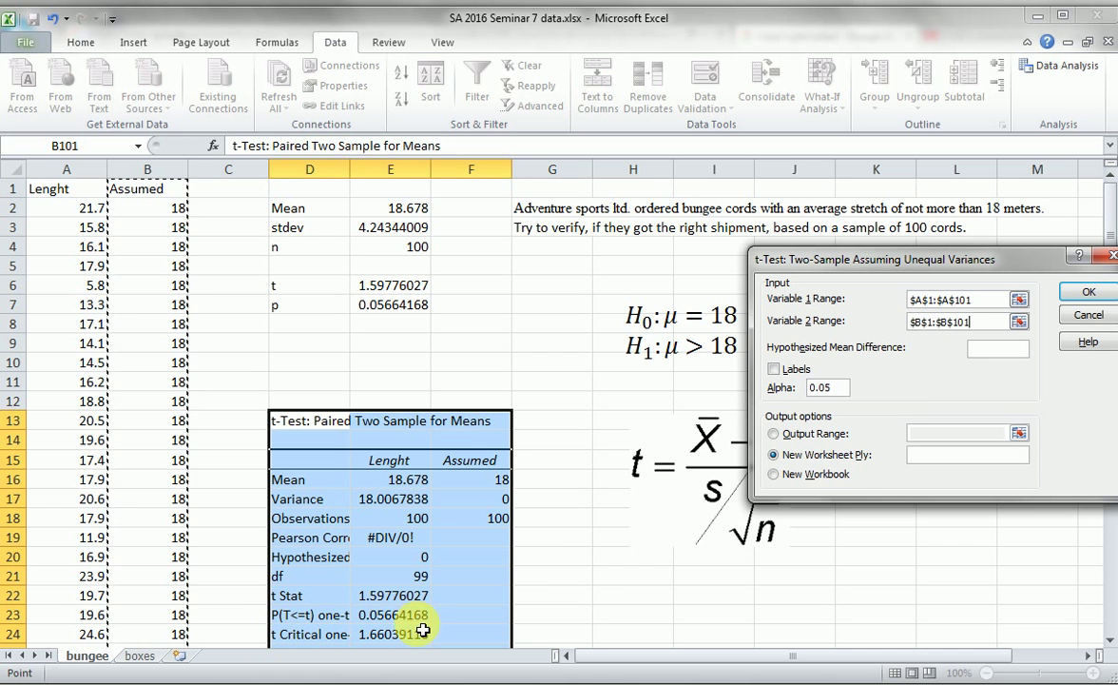
# Step: Treat the first row as labels and output the unequal-variances t-test from cell D13, overwriting the existing paired results
pyautogui.click(794, 368)
pyautogui.click(827, 436)
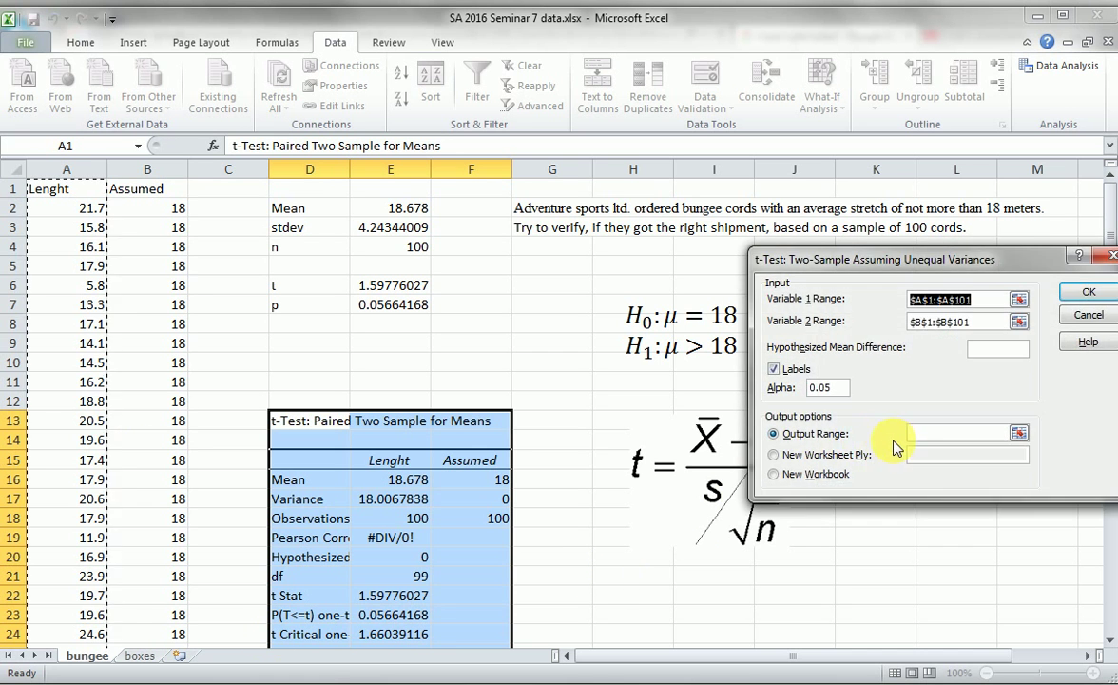
pyautogui.click(293, 421)
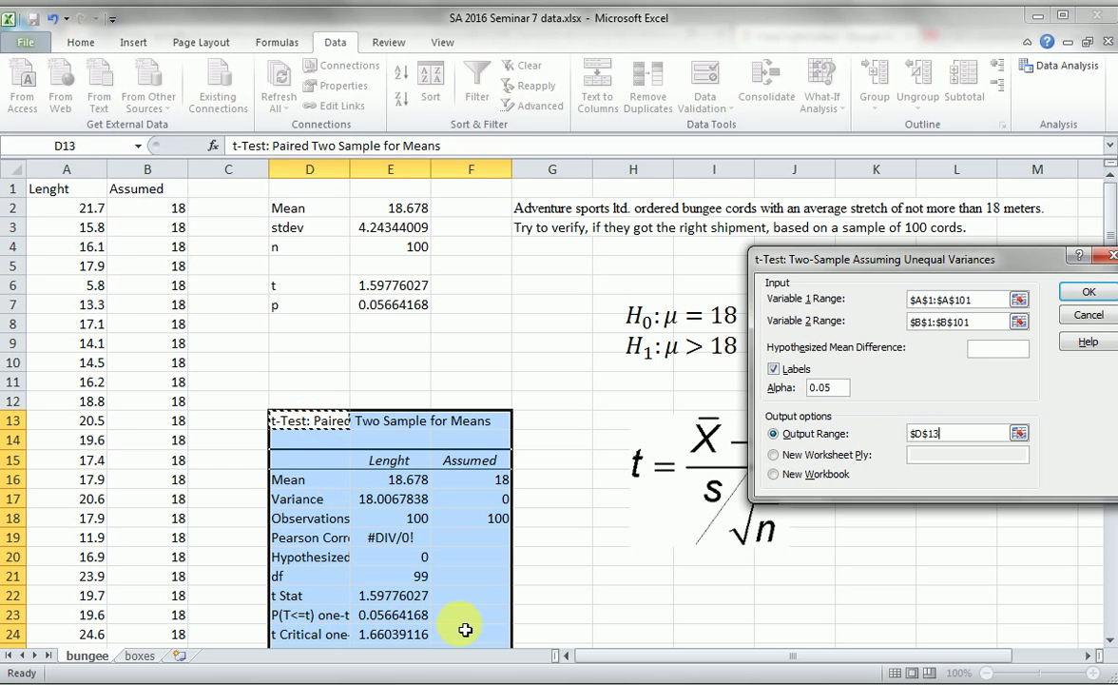
pyautogui.click(1089, 292)
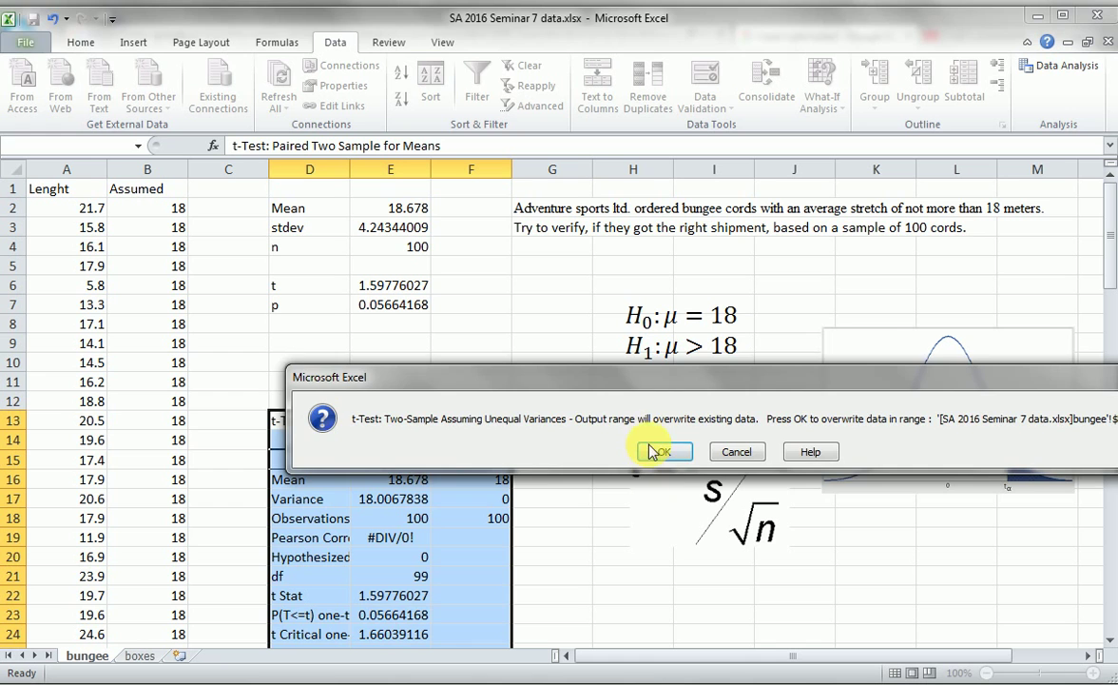
pyautogui.click(609, 421)
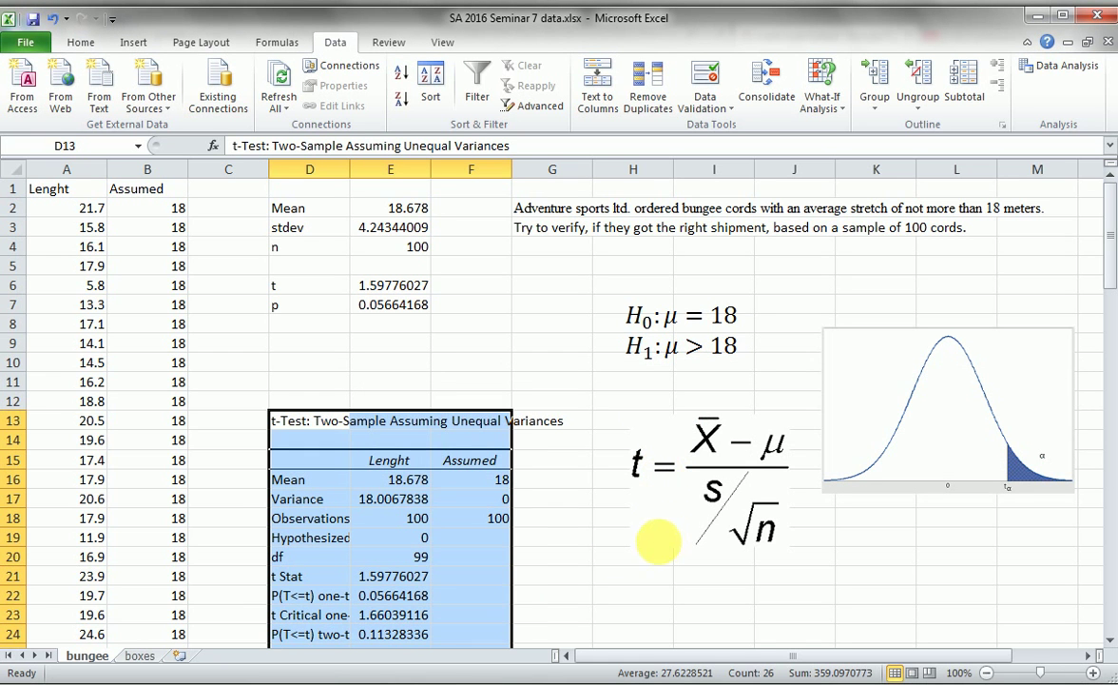